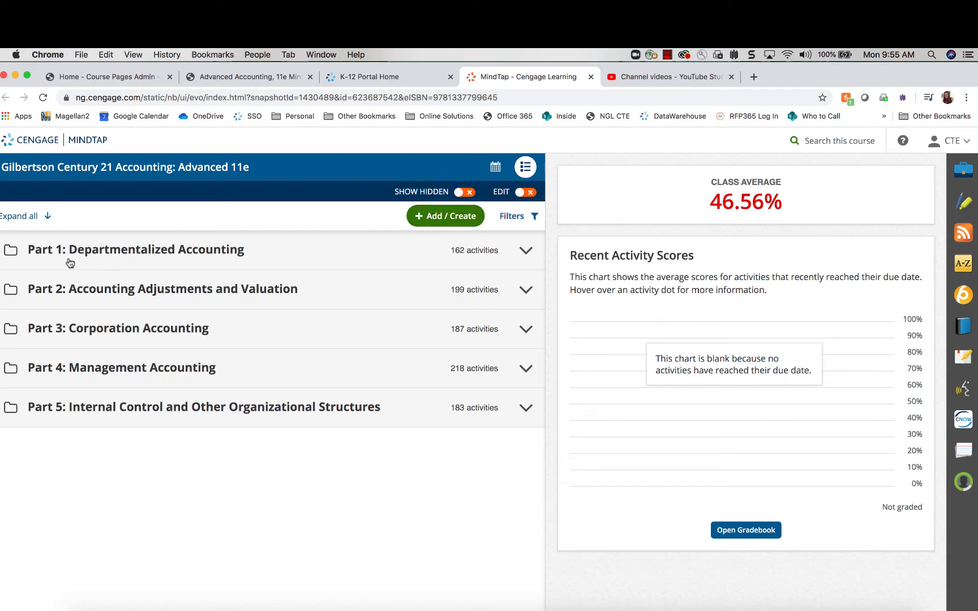
Expand Part 1 and Chapter 1 in the learning path to list the chapter's lessons
left_click(11, 251)
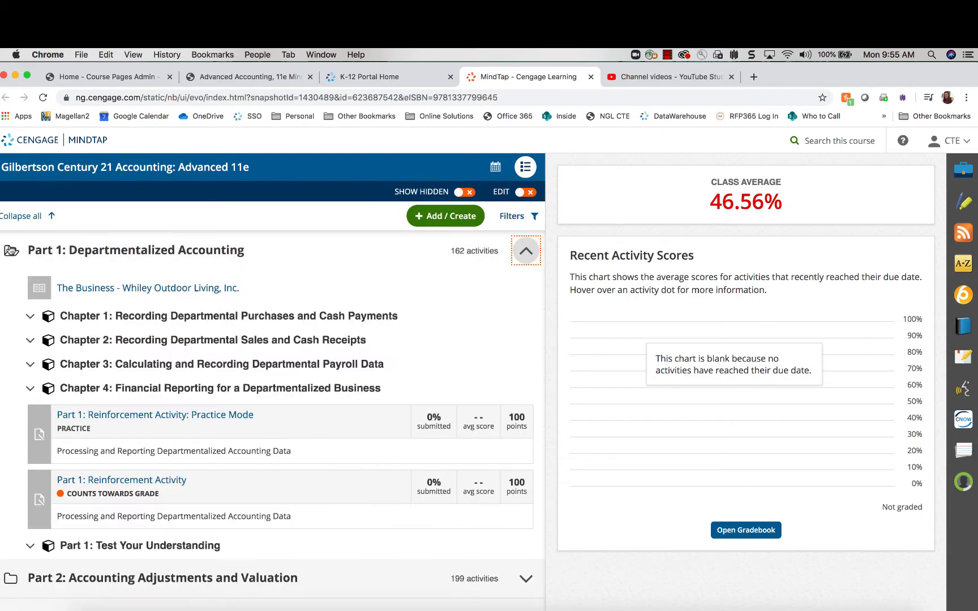
left_click(30, 317)
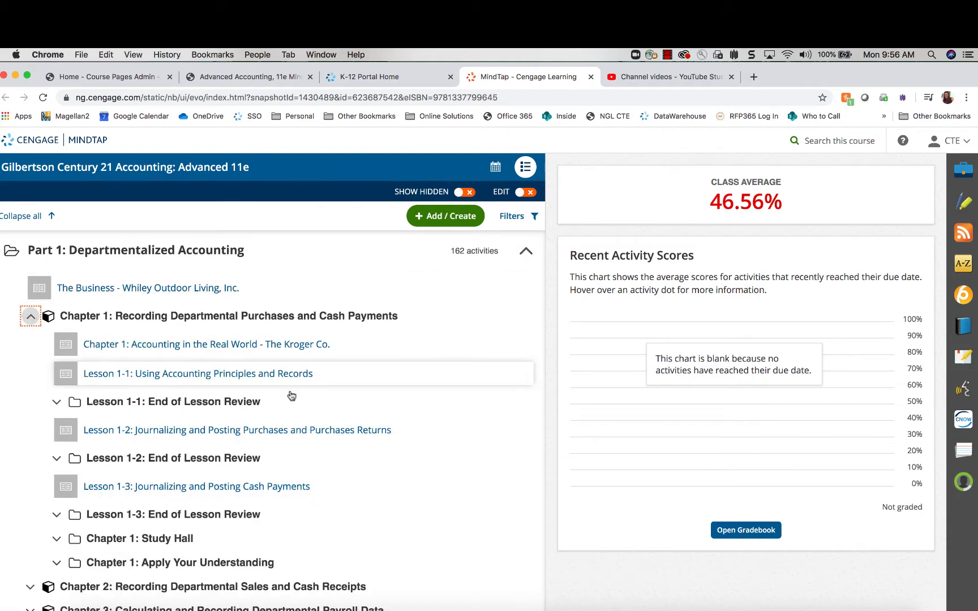
scroll(354, 415, "down", 3)
scroll(355, 419, "up", 3)
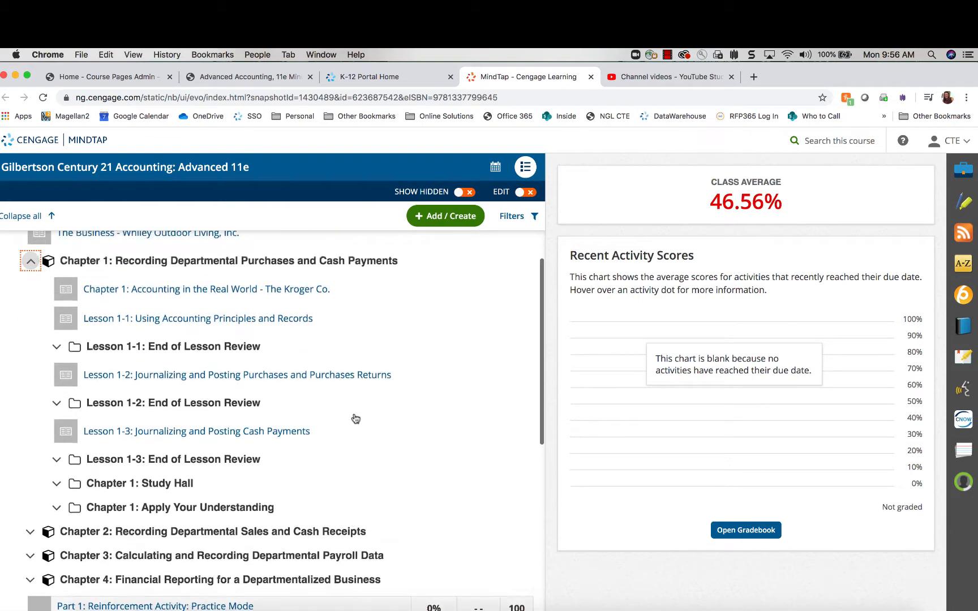
scroll(214, 416, "down", 1)
scroll(217, 417, "down", 3)
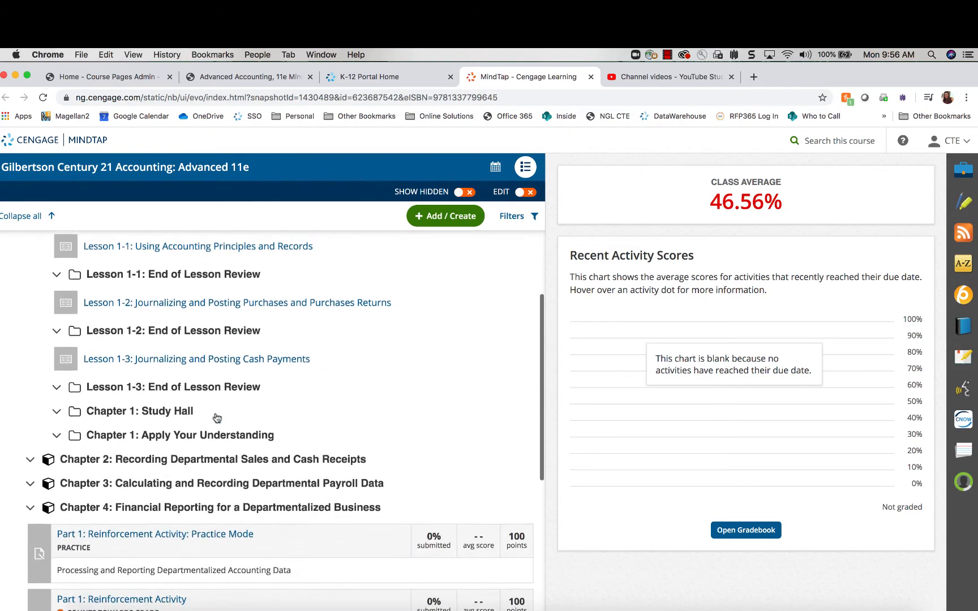
scroll(217, 418, "up", 4)
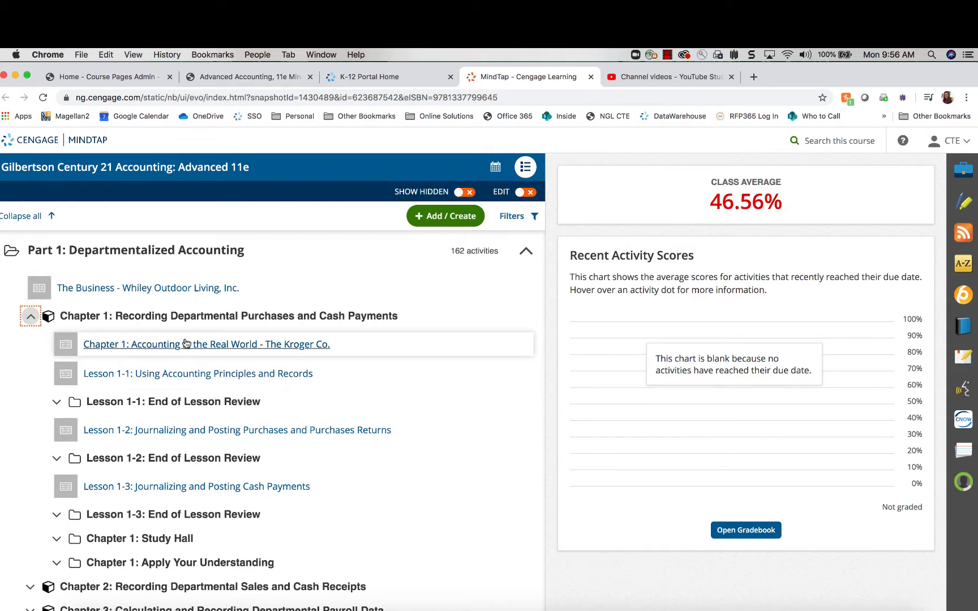
Expand the Lesson 1-1 End of Lesson Review and Chapter 1: Apply Your Understanding folders
left_click(57, 403)
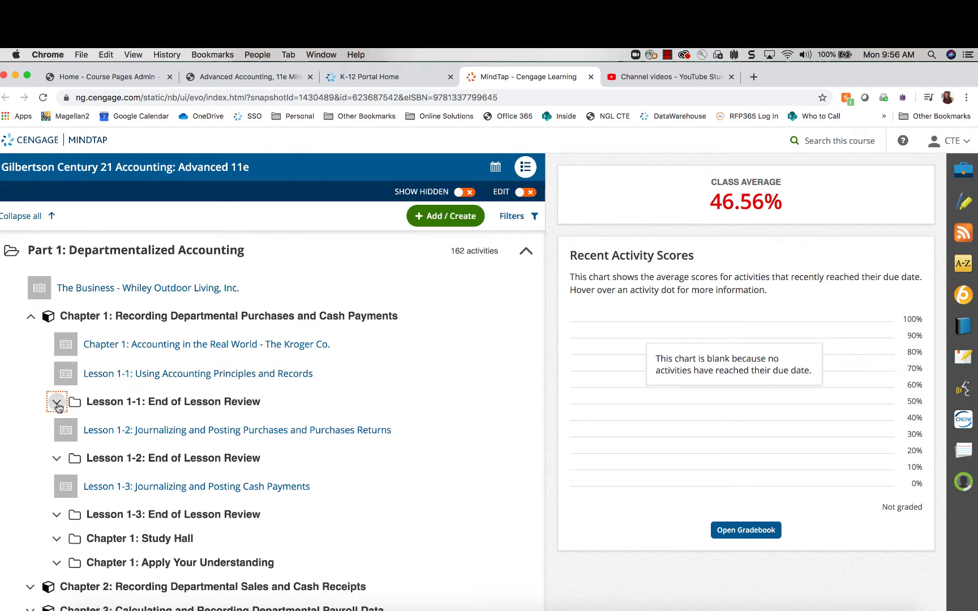
scroll(196, 408, "down", 4)
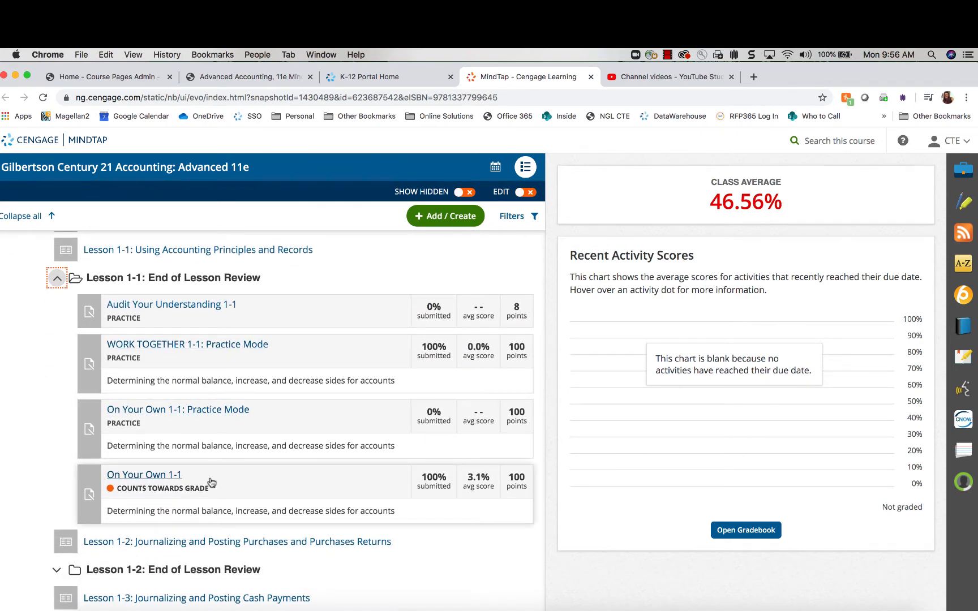
scroll(210, 482, "down", 8)
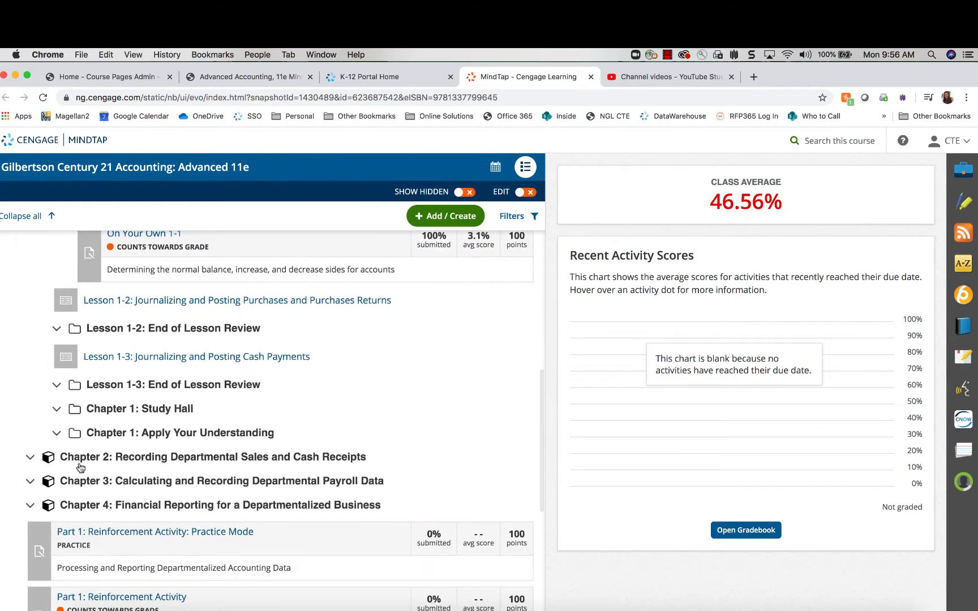
left_click(56, 433)
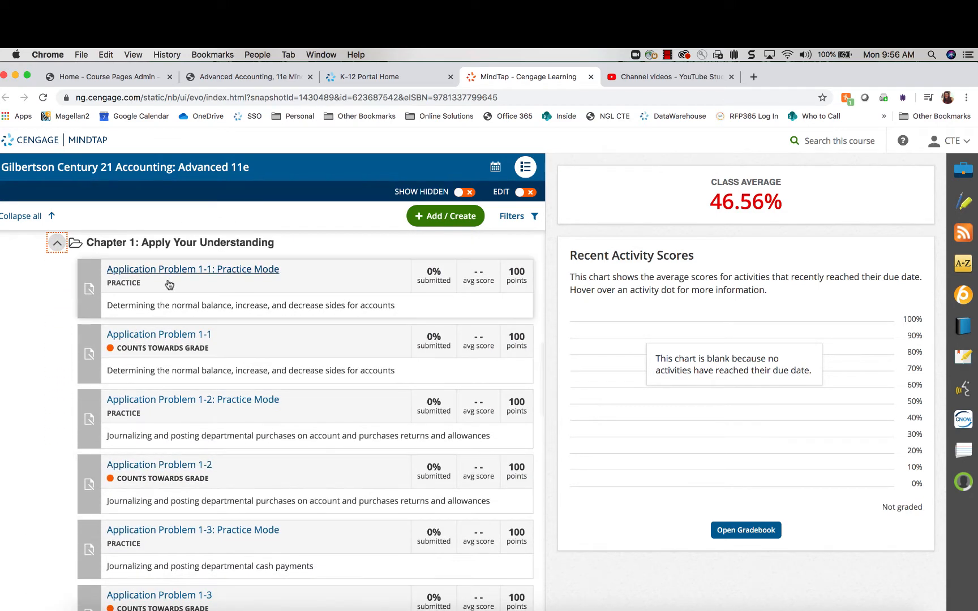
scroll(230, 562, "down", 10)
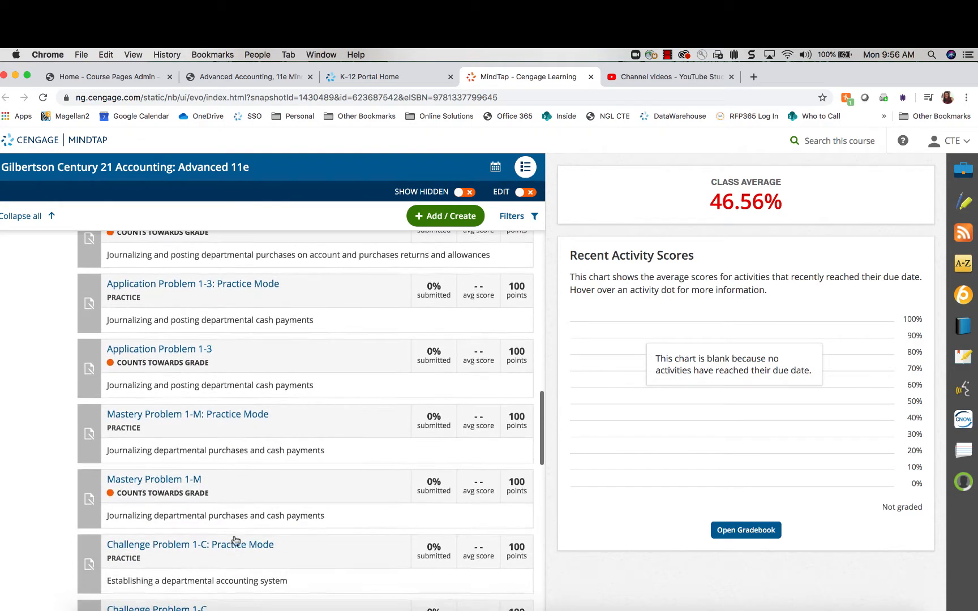
scroll(236, 538, "up", 15)
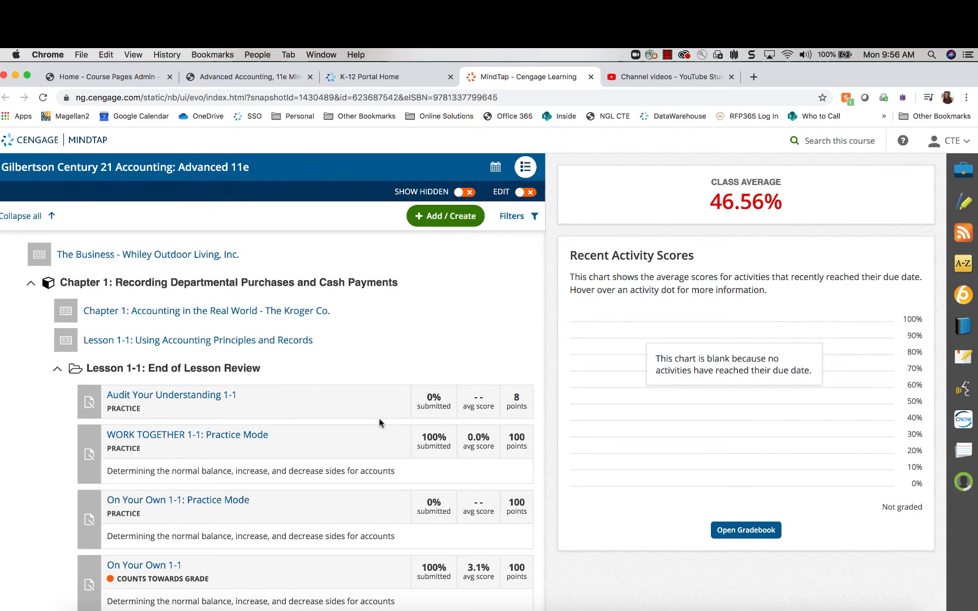
scroll(381, 419, "down", 2)
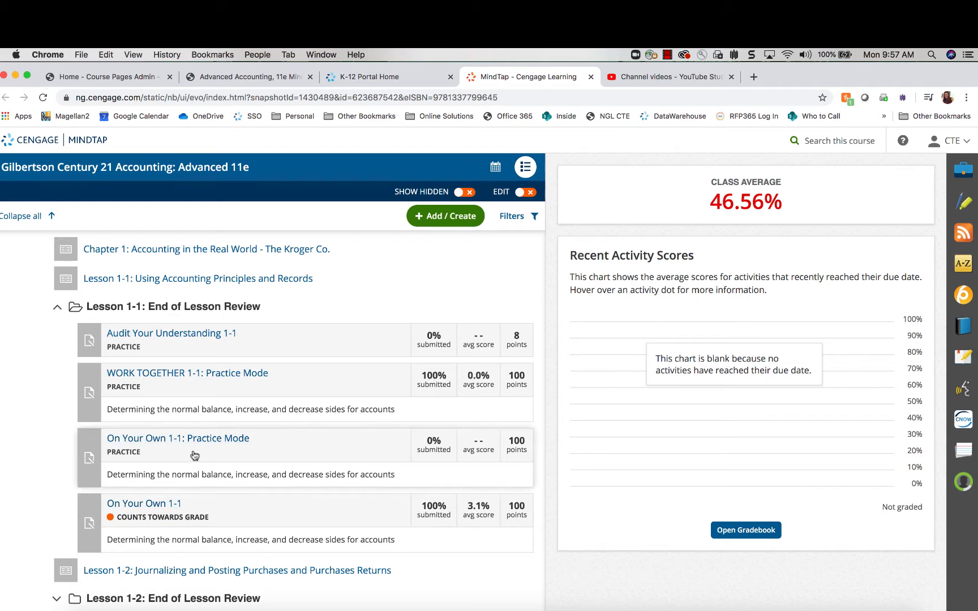
scroll(197, 525, "down", 2)
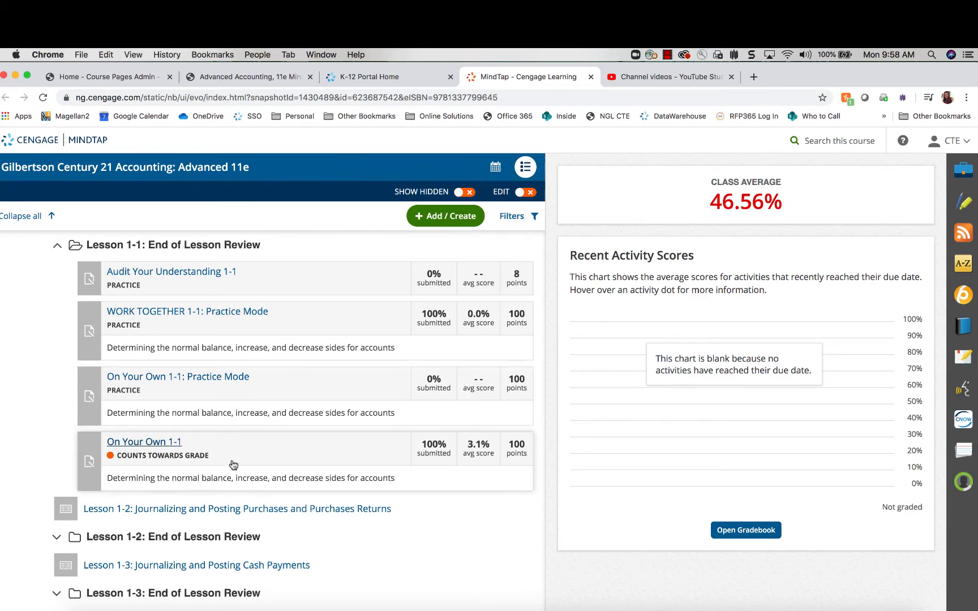
scroll(241, 466, "down", 2)
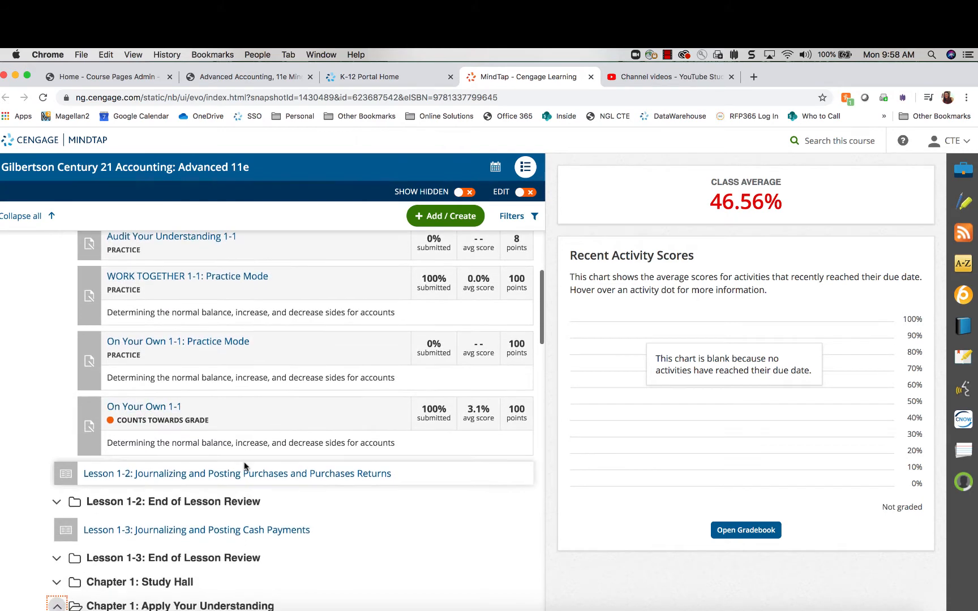
scroll(244, 466, "up", 3)
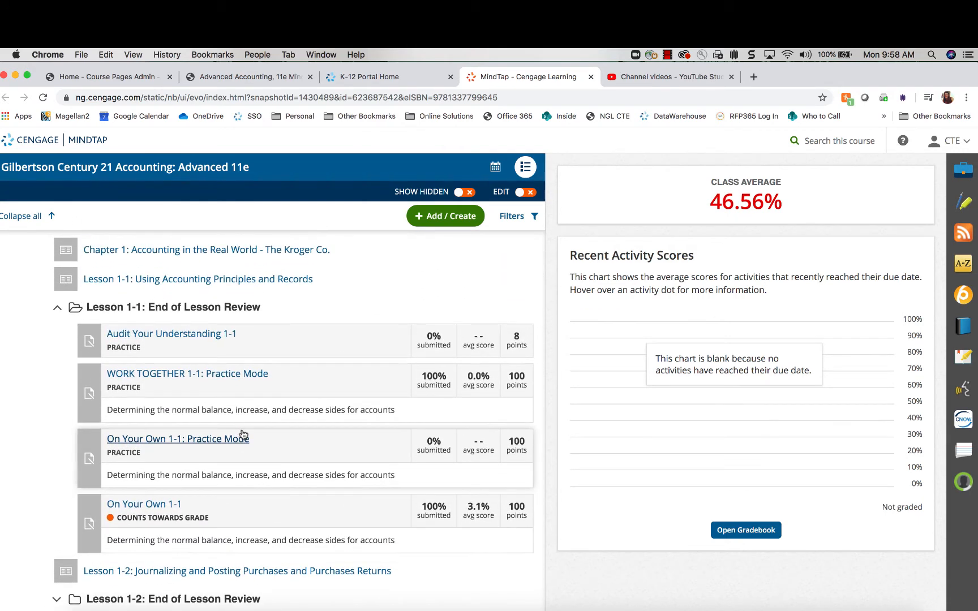
scroll(348, 416, "down", 1)
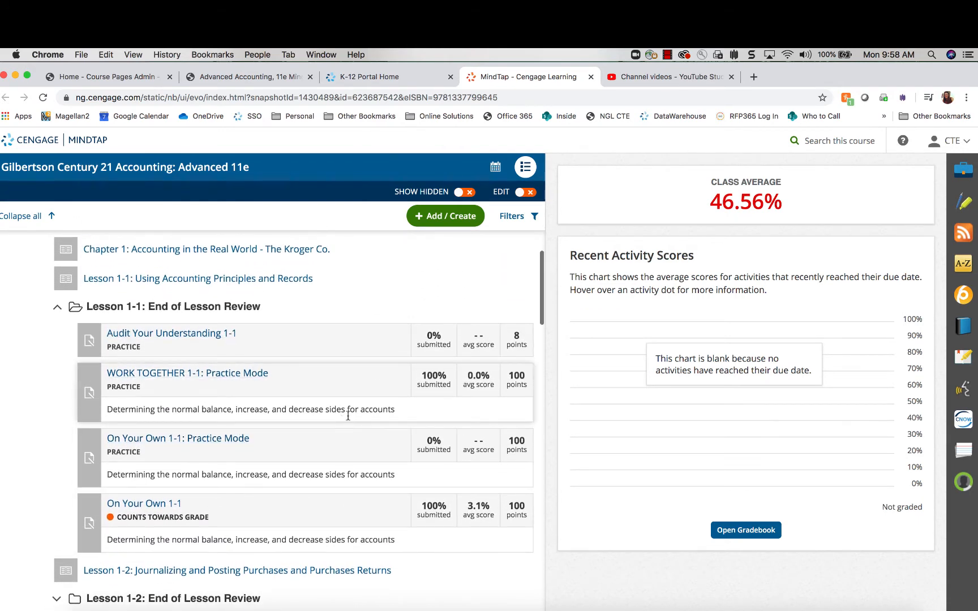
Turn on Edit mode for the learning path
left_click(520, 194)
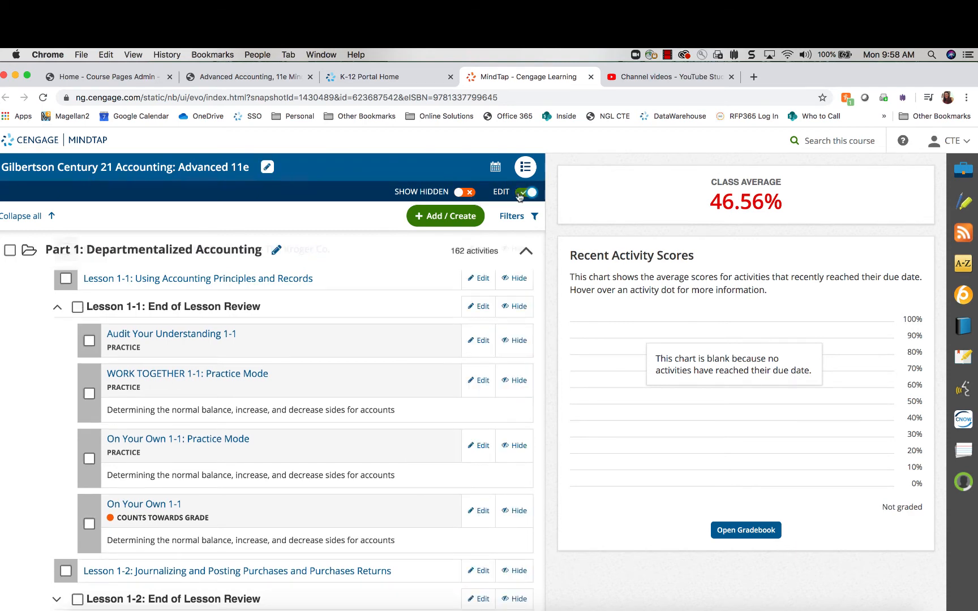
scroll(520, 349, "down", 1)
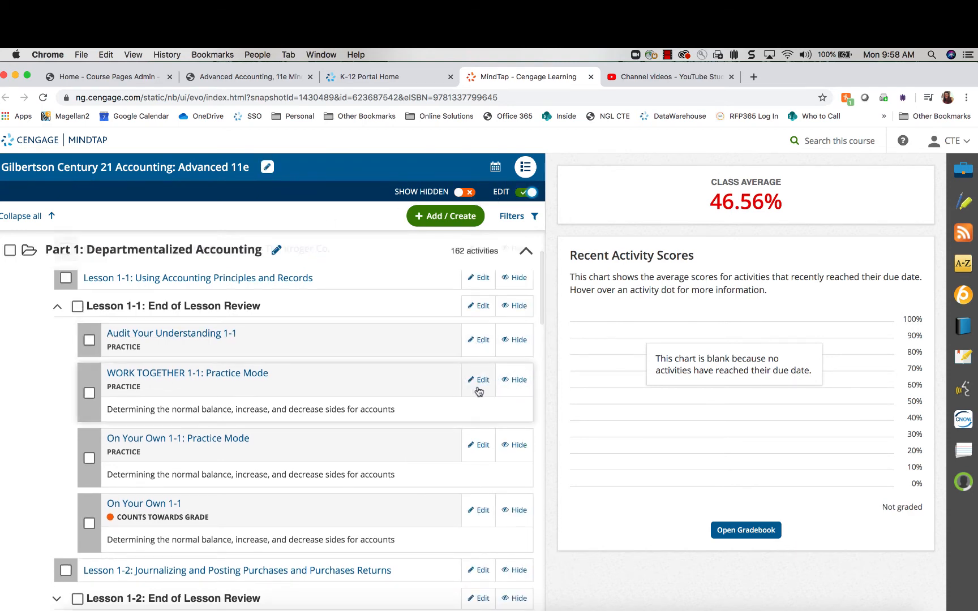
scroll(475, 529, "down", 1)
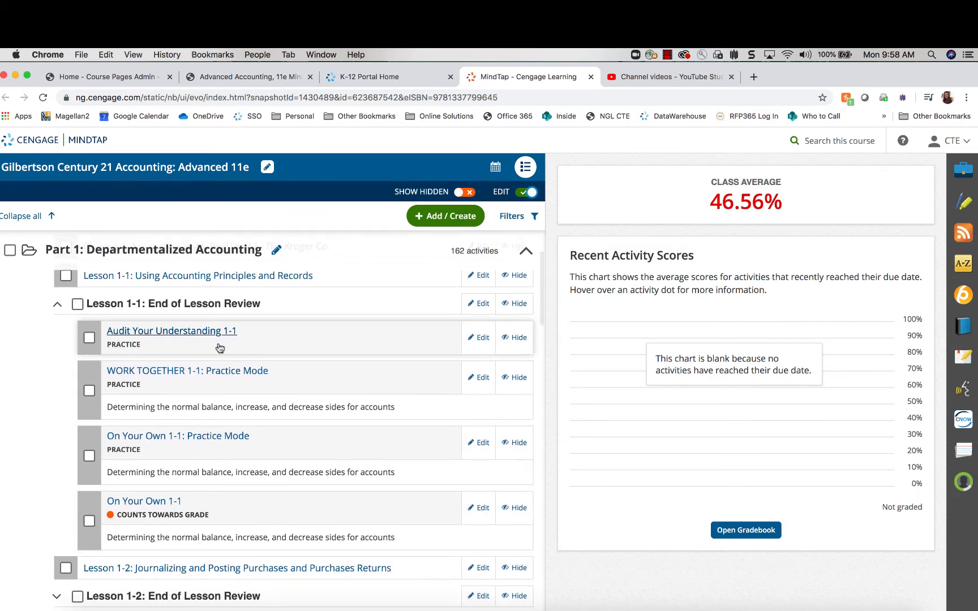
scroll(312, 476, "down", 1)
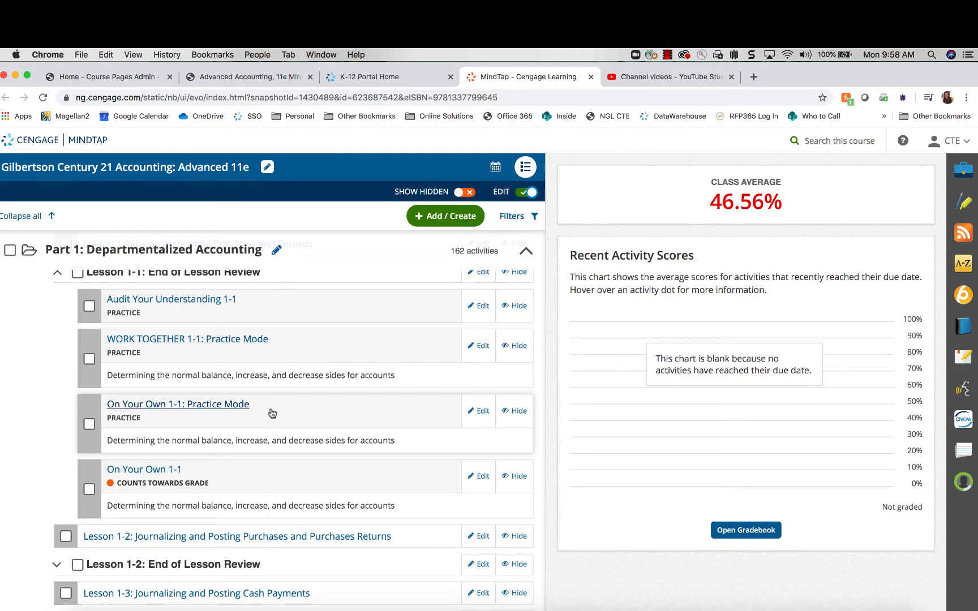
Hide On Your Own 1-1: Practice Mode and switch Show Hidden on
left_click(525, 414)
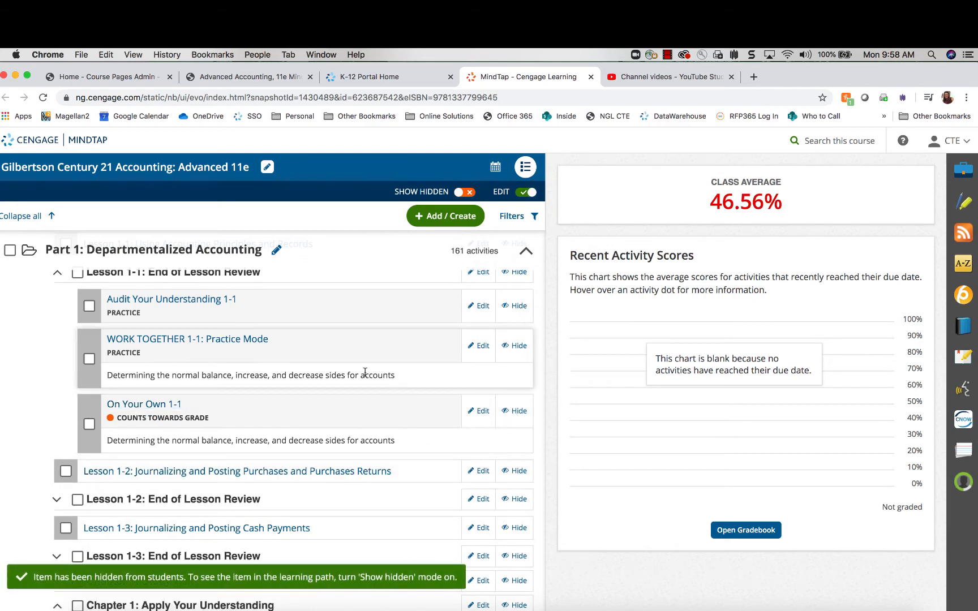
scroll(279, 429, "up", 3)
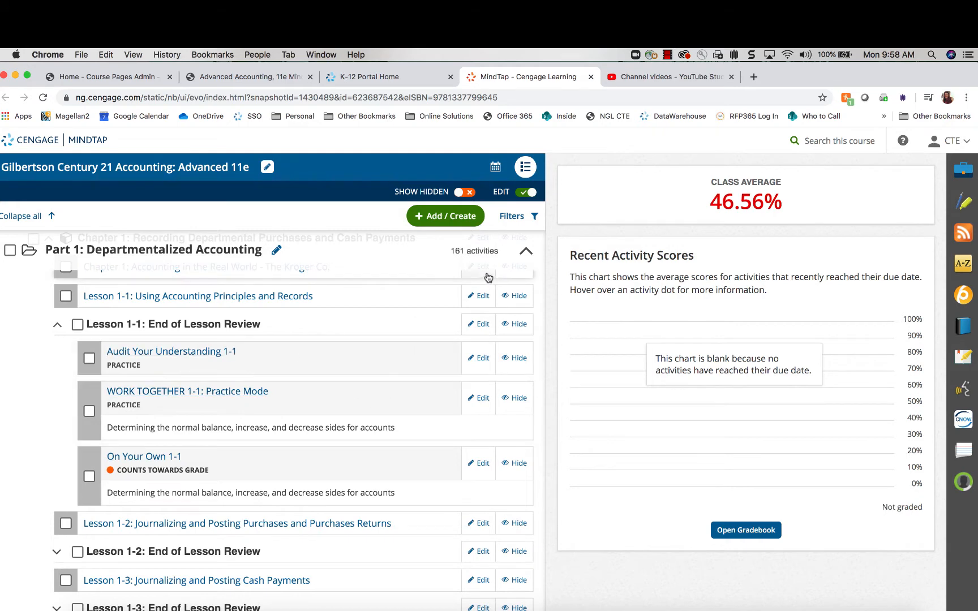
left_click(463, 192)
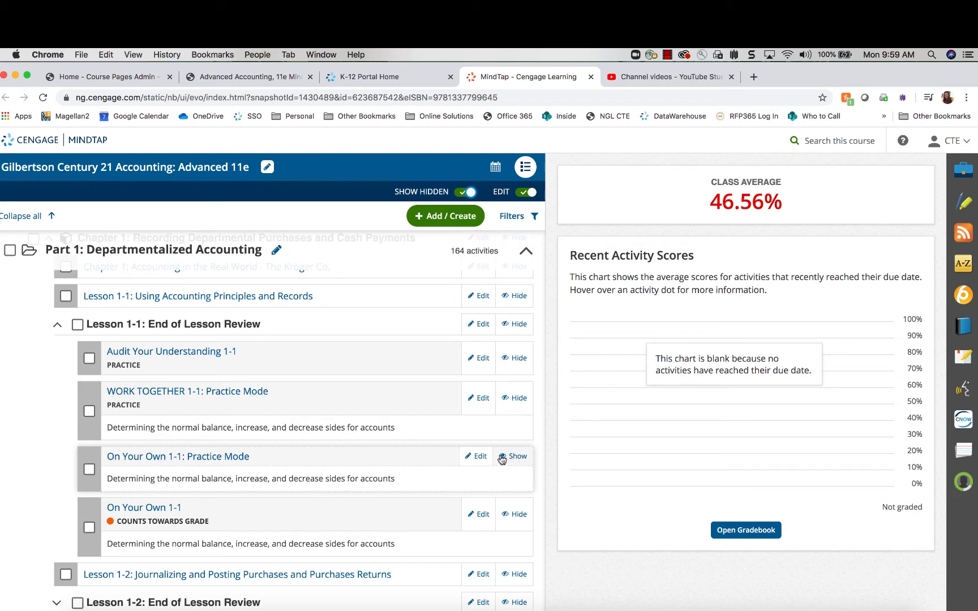
Expand the Lesson 1-2 End of Lesson Review and hide On Your Own 1-2: Practice Mode
scroll(302, 483, "down", 3)
scroll(480, 333, "up", 3)
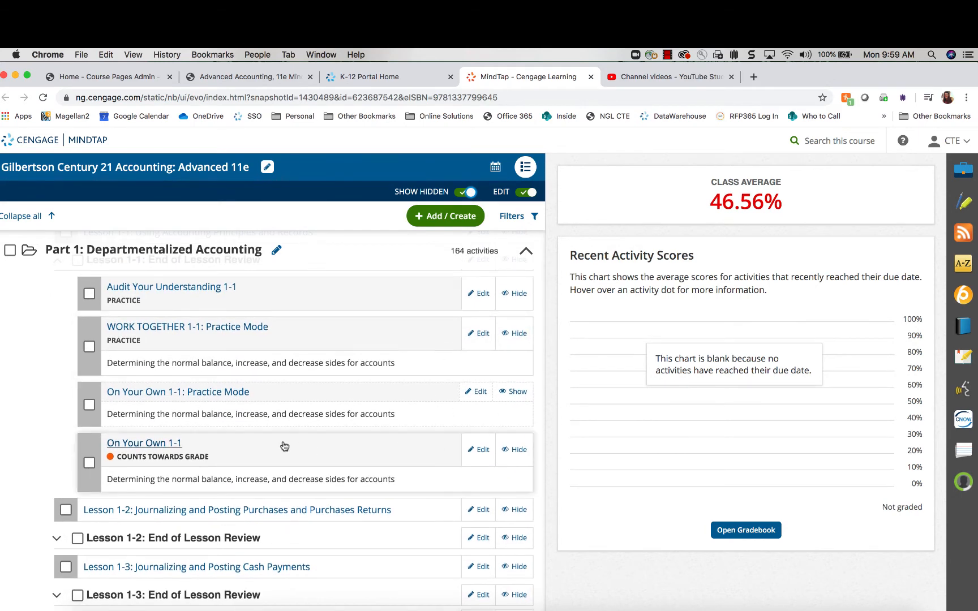
scroll(283, 446, "down", 3)
scroll(284, 445, "down", 5)
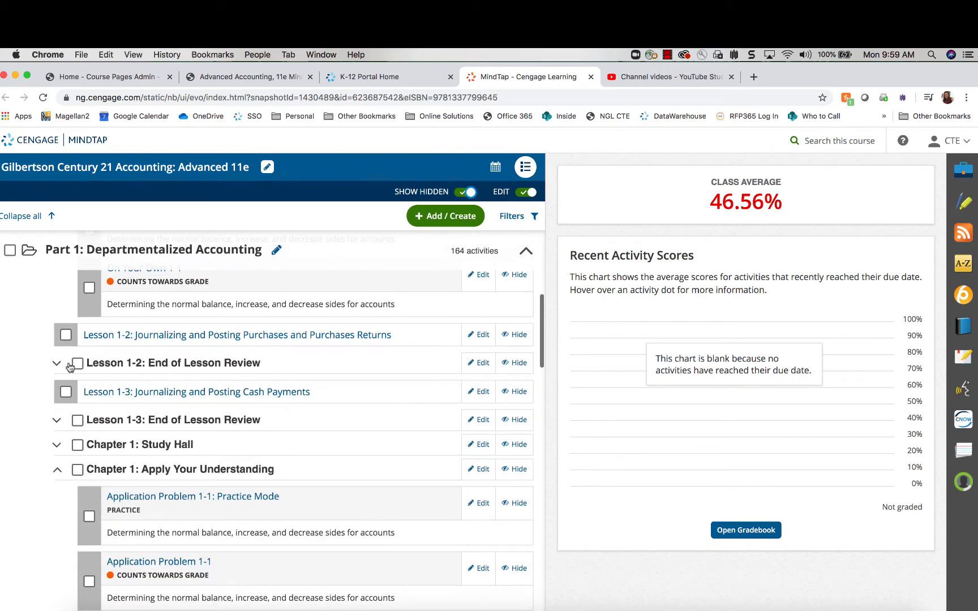
left_click(56, 363)
scroll(327, 502, "down", 2)
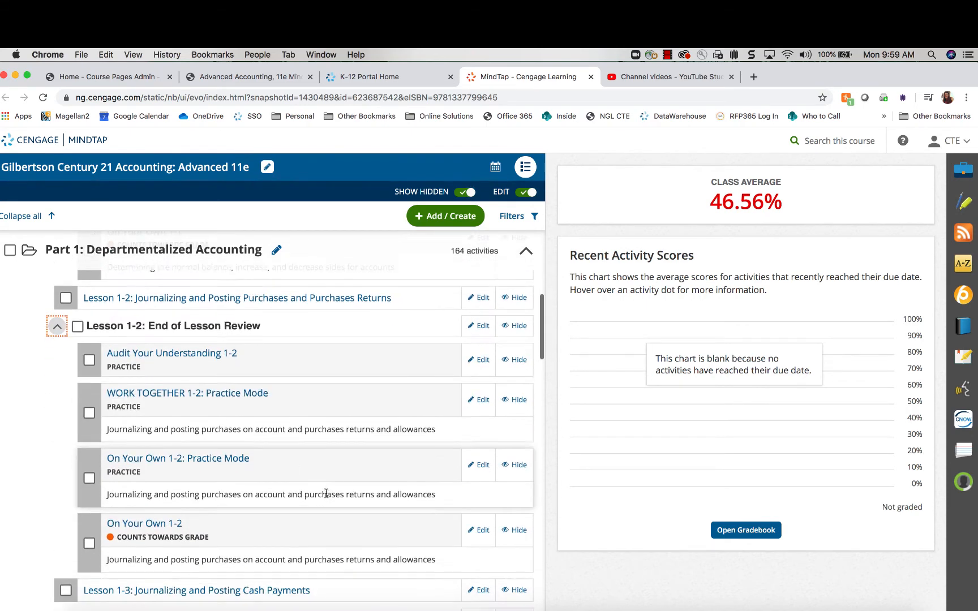
left_click(517, 464)
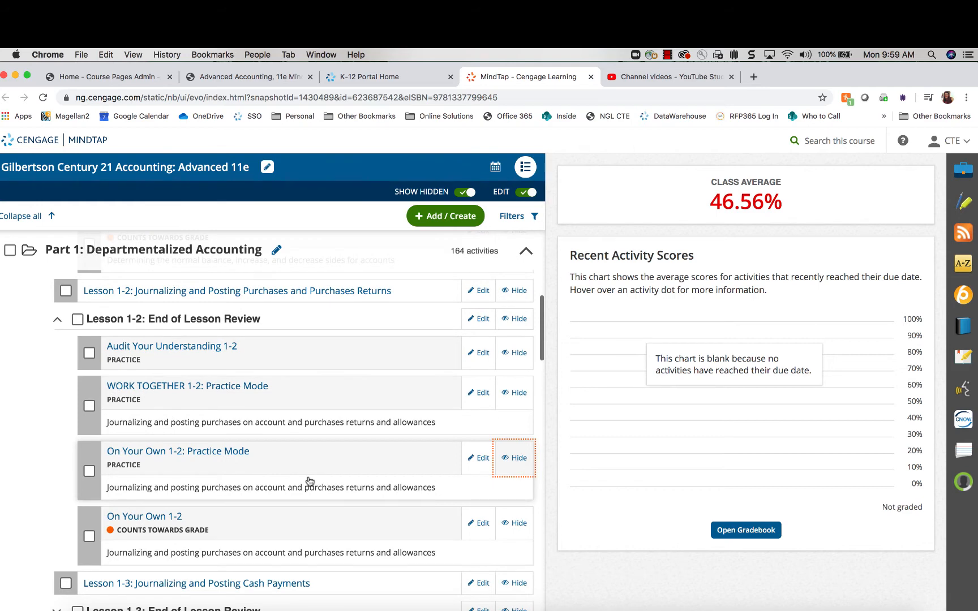
scroll(308, 484, "down", 3)
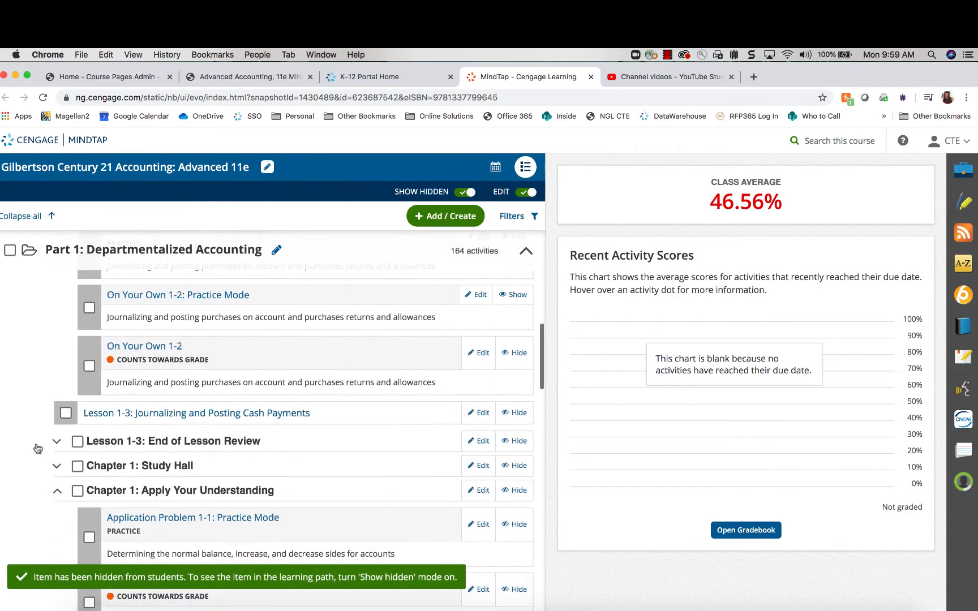
Expand the Lesson 1-3 End of Lesson Review and hide On Your Own 1-3: Practice Mode
left_click(56, 437)
scroll(413, 485, "down", 2)
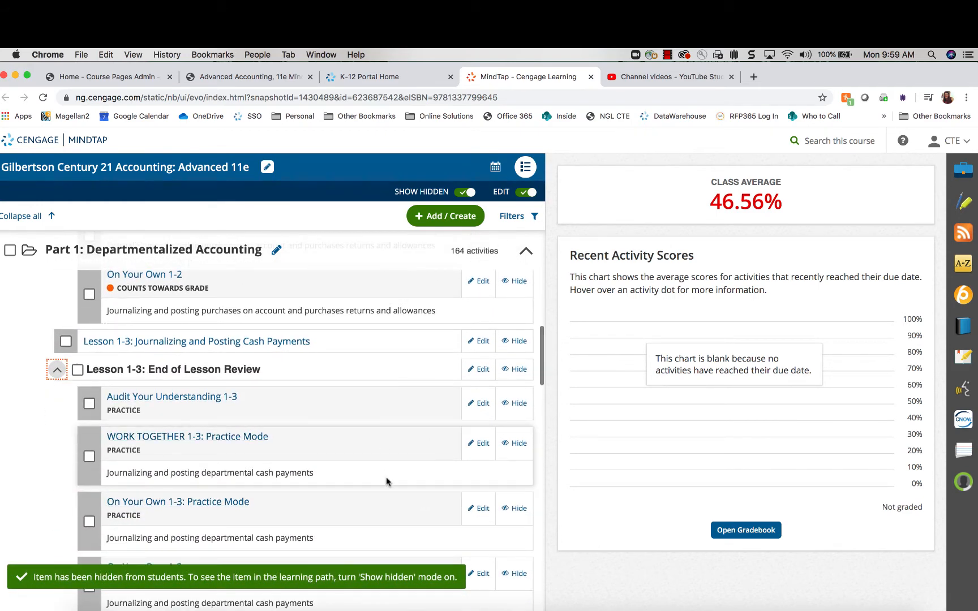
scroll(449, 494, "down", 1)
left_click(513, 472)
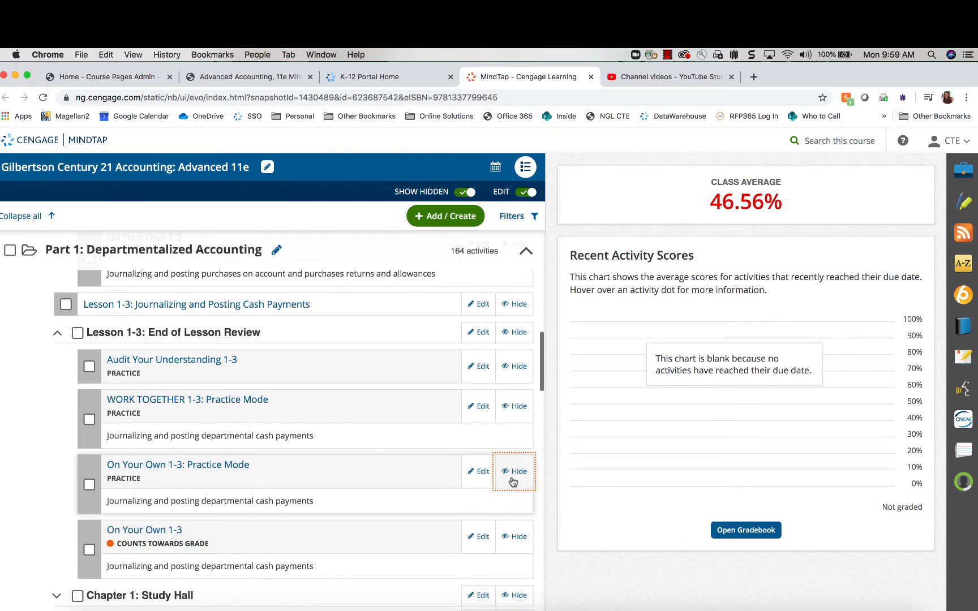
Hide the Practice Mode versions of Application Problems 1-1, 1-2 and 1-3
scroll(292, 479, "down", 3)
scroll(292, 478, "down", 2)
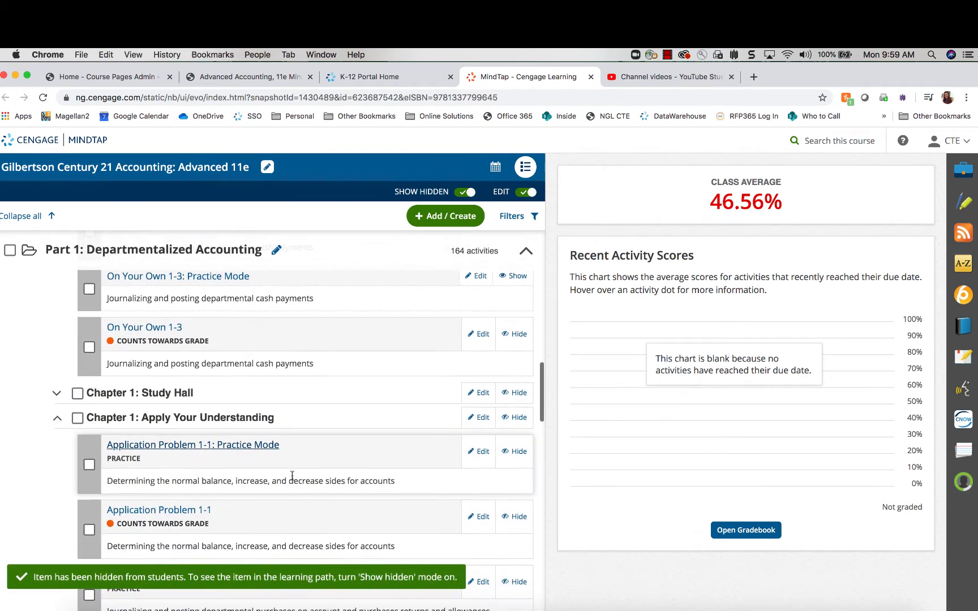
scroll(286, 513, "down", 4)
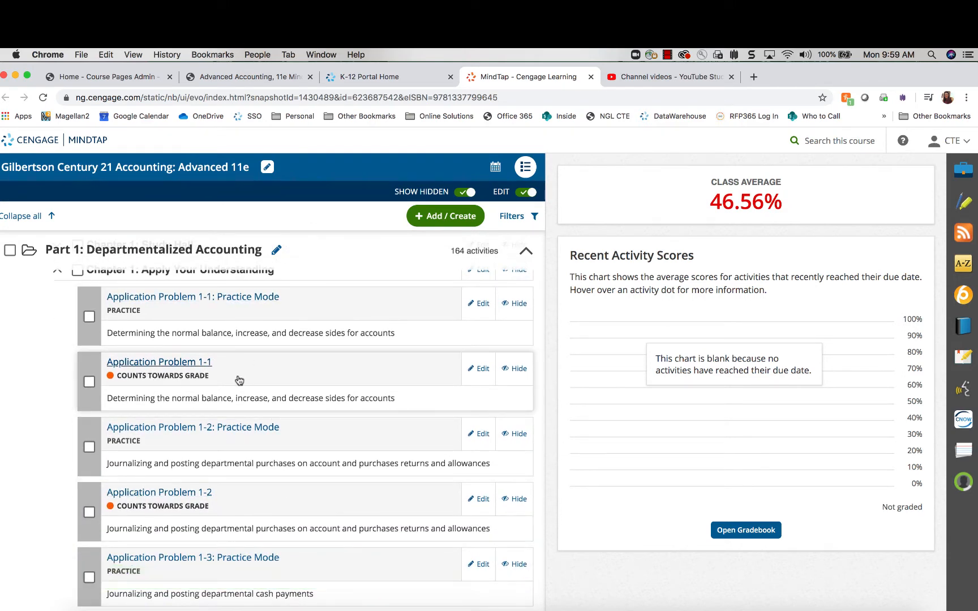
scroll(263, 514, "down", 10)
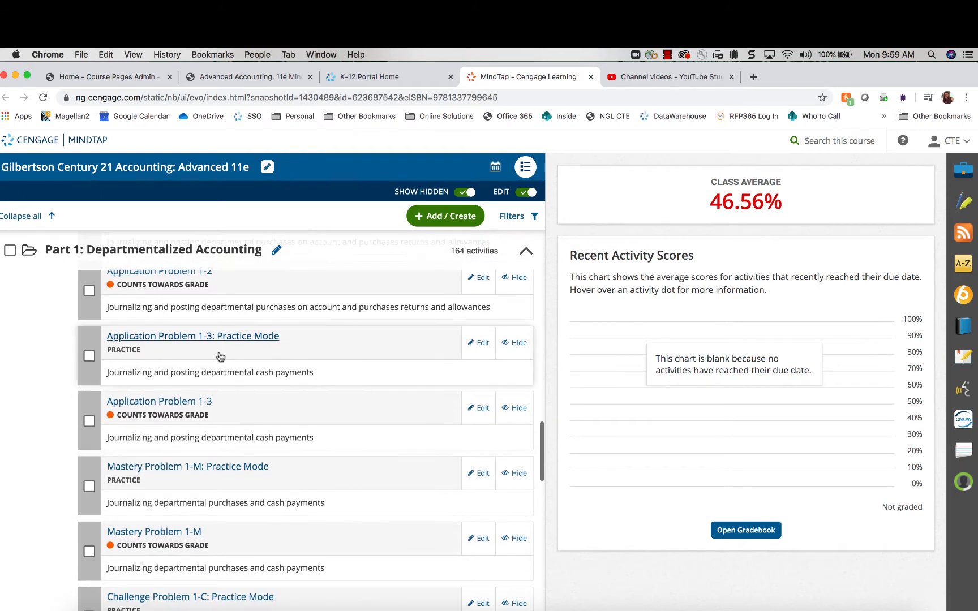
scroll(263, 465, "down", 7)
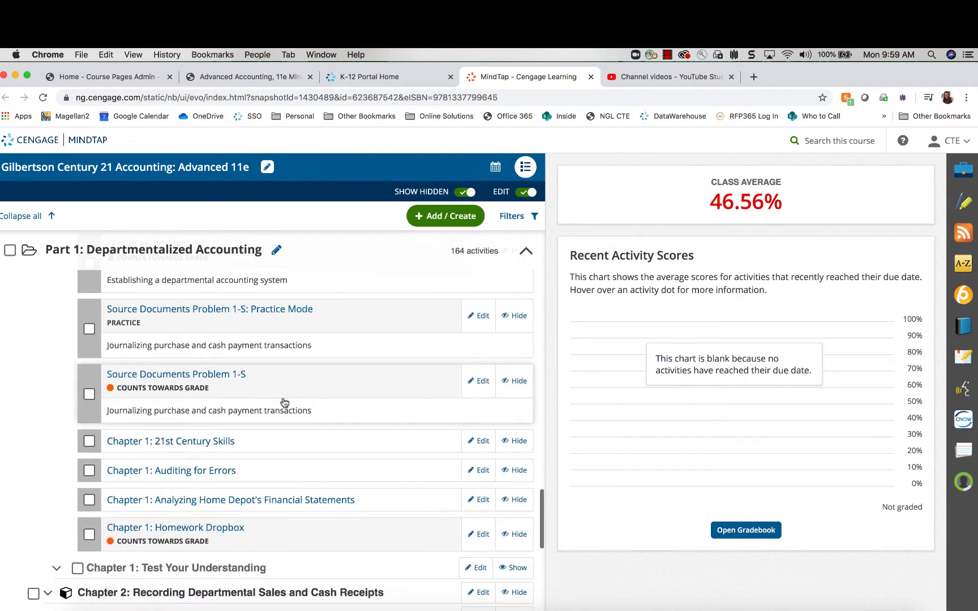
scroll(283, 393, "up", 4)
scroll(284, 393, "up", 10)
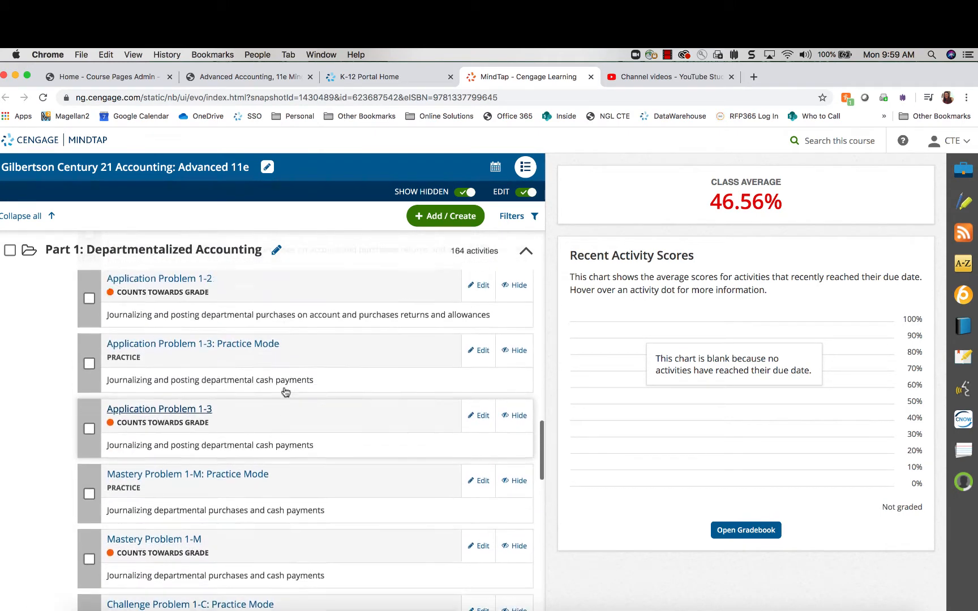
scroll(213, 347, "up", 1)
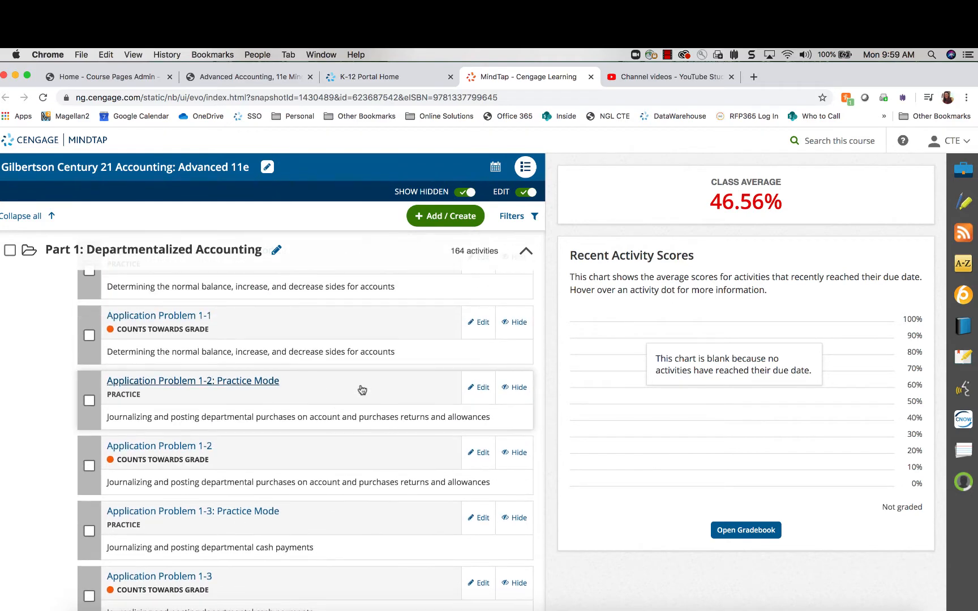
scroll(360, 391, "up", 2)
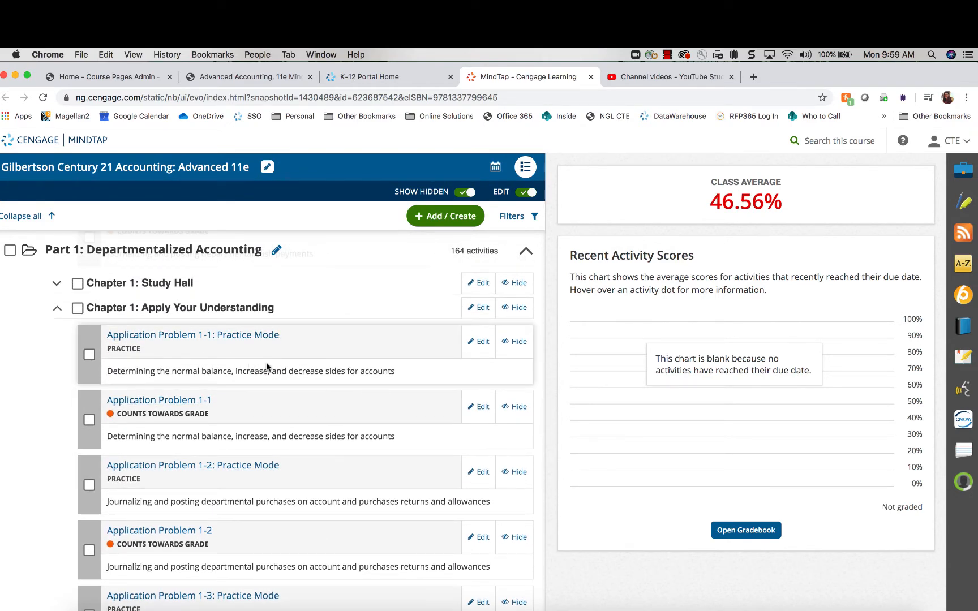
scroll(274, 361, "down", 1)
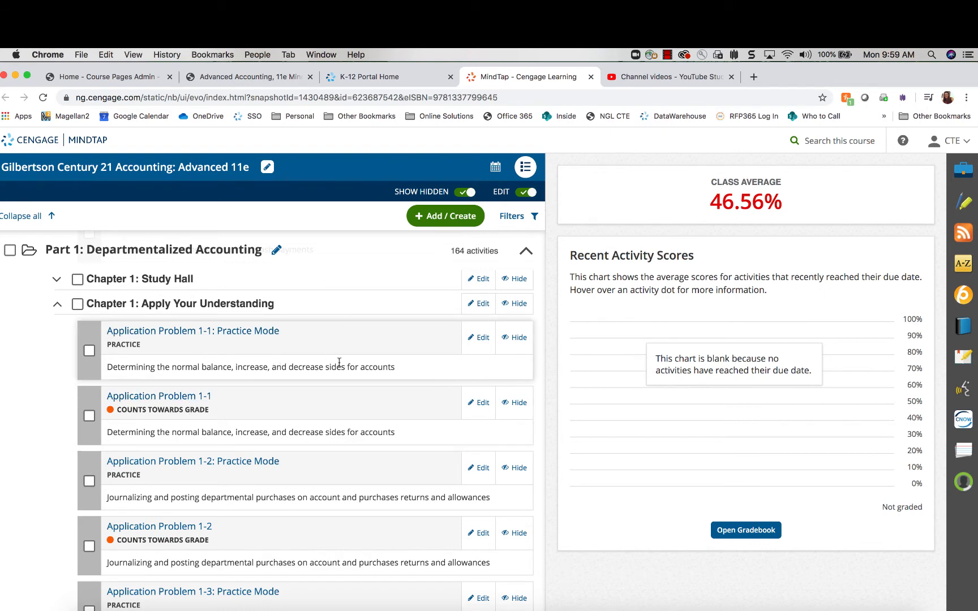
left_click(519, 339)
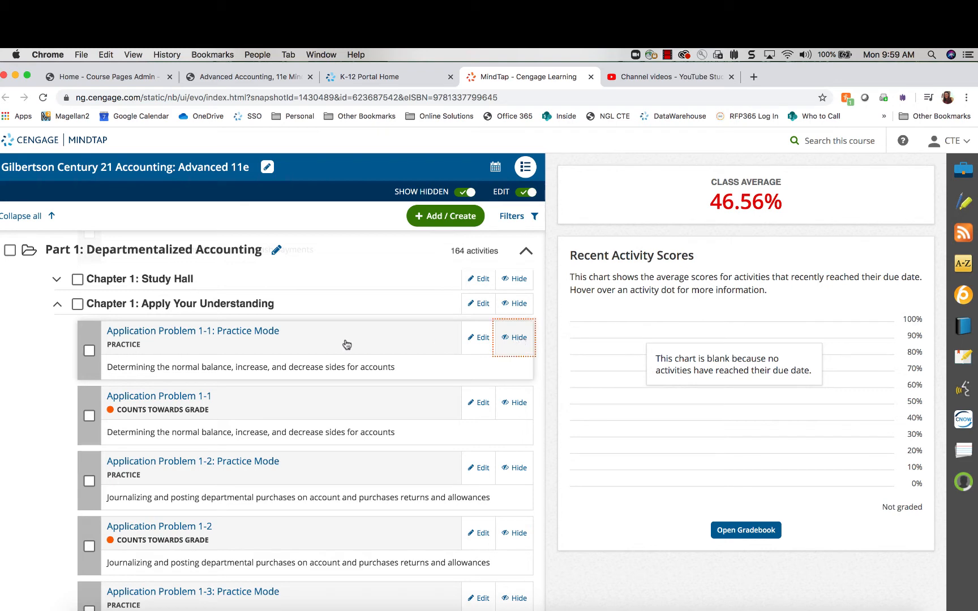
left_click(511, 466)
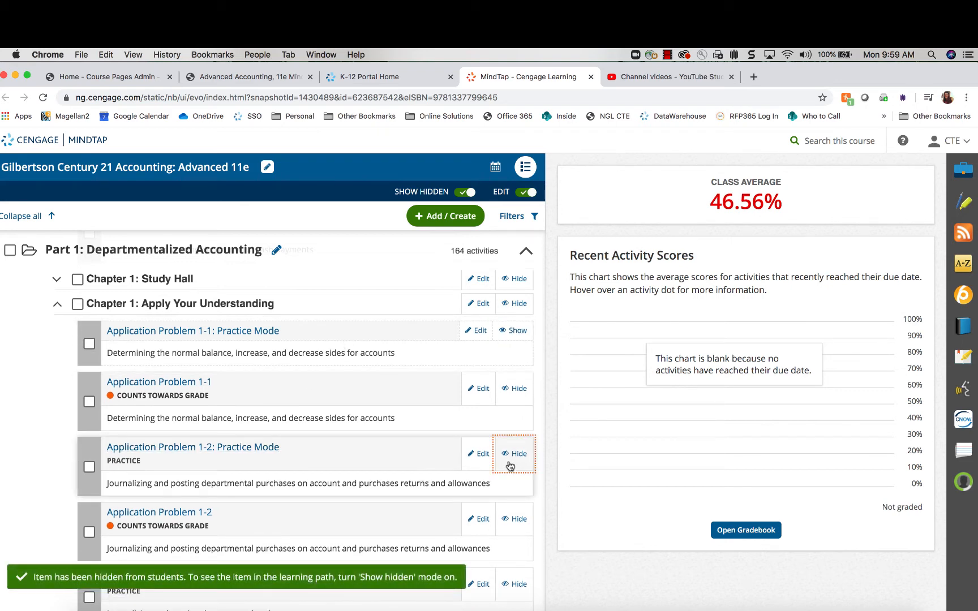
scroll(345, 465, "down", 5)
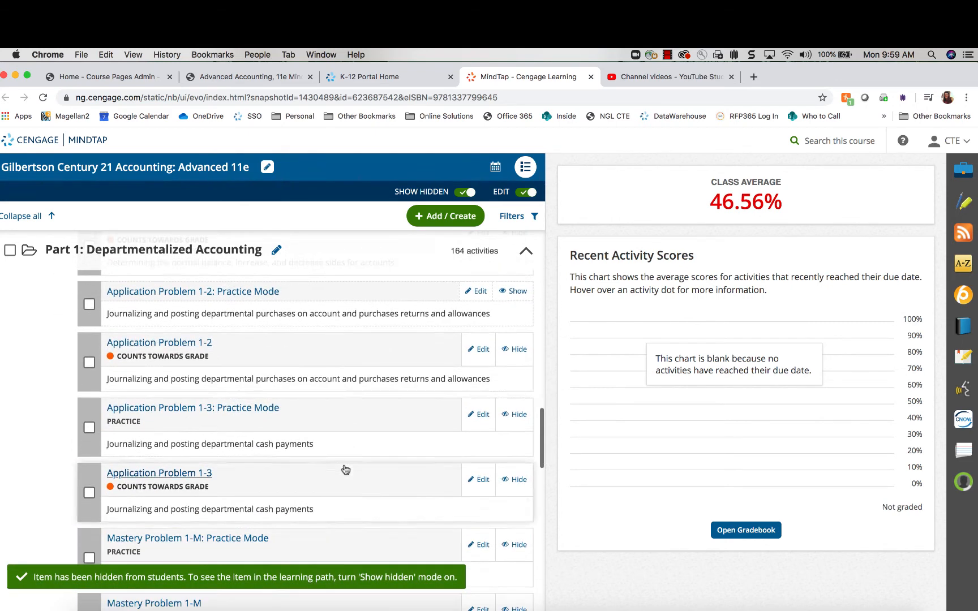
left_click(505, 422)
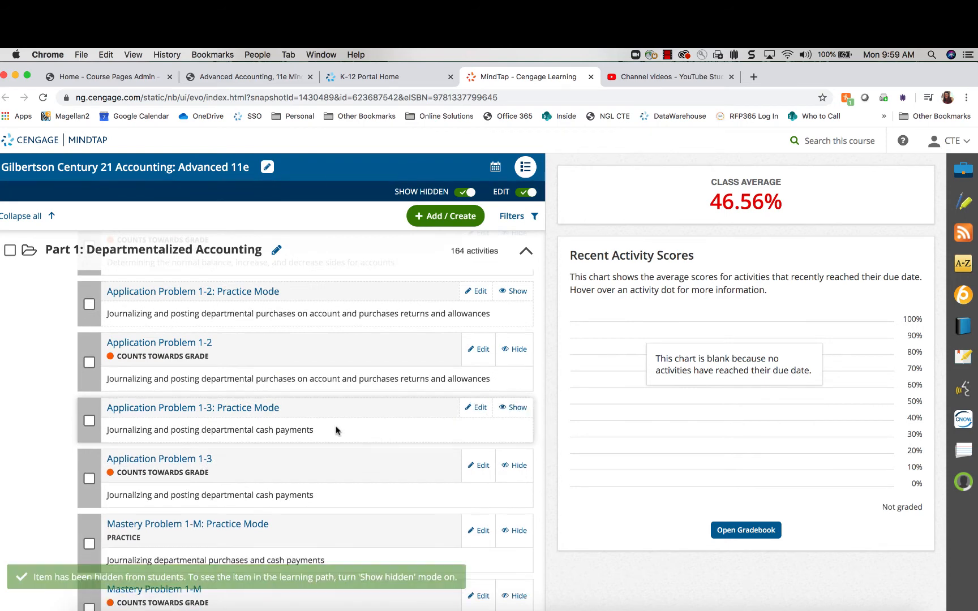
Hide the Practice Mode versions of Mastery 1-M, Challenge 1-C and Source Documents 1-S
scroll(321, 465, "down", 2)
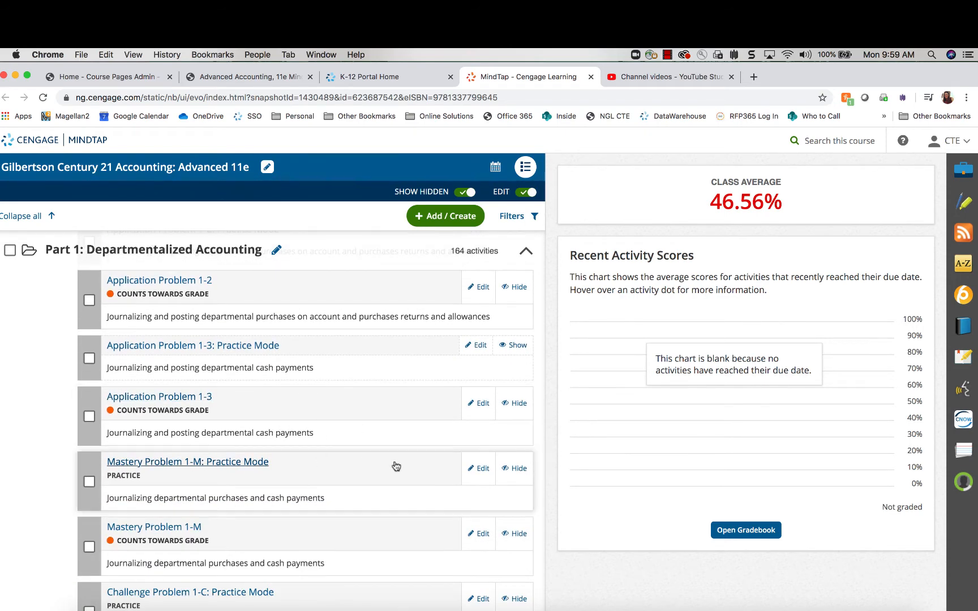
scroll(395, 465, "down", 3)
left_click(520, 365)
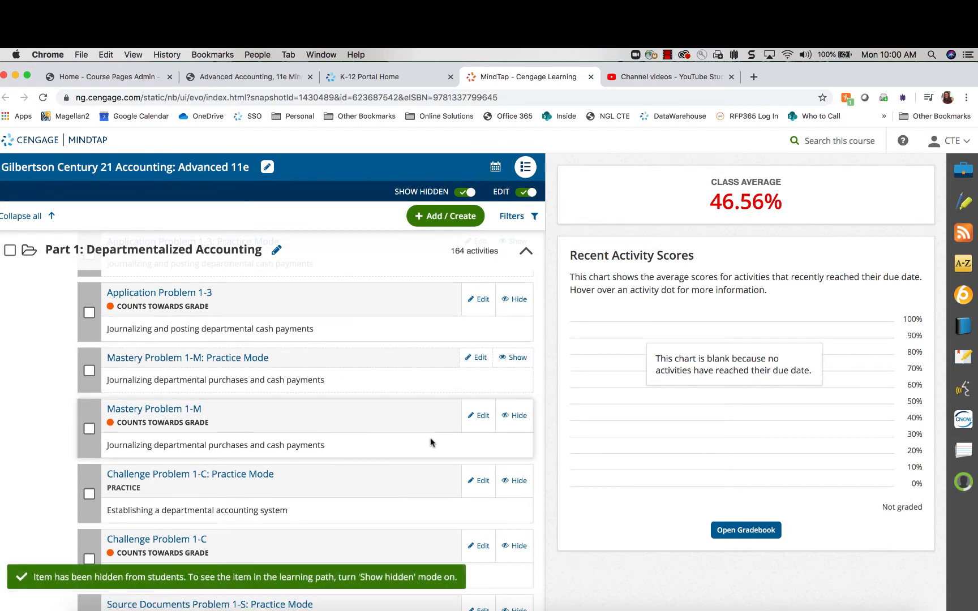
left_click(506, 479)
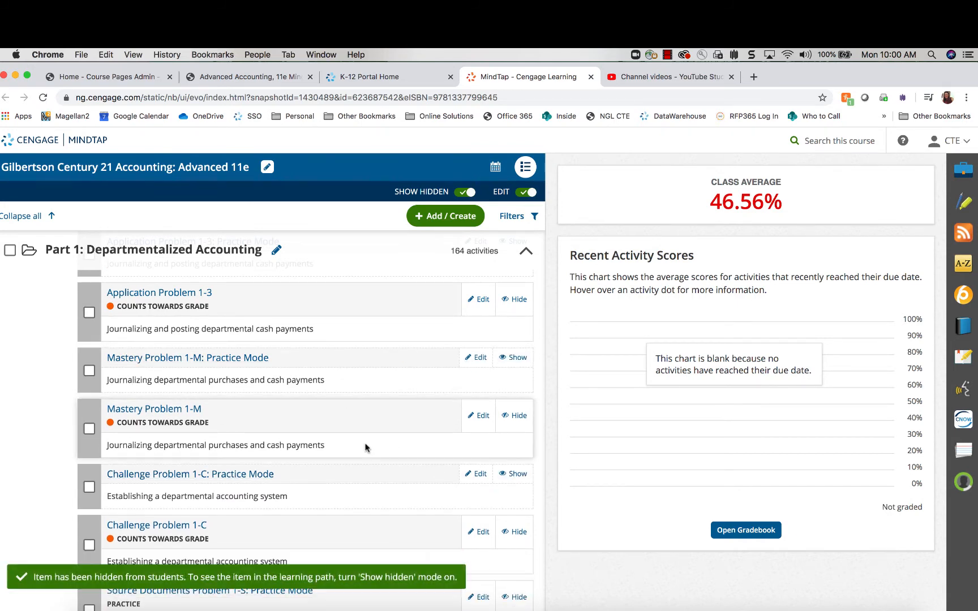
scroll(367, 448, "down", 2)
scroll(366, 447, "down", 1)
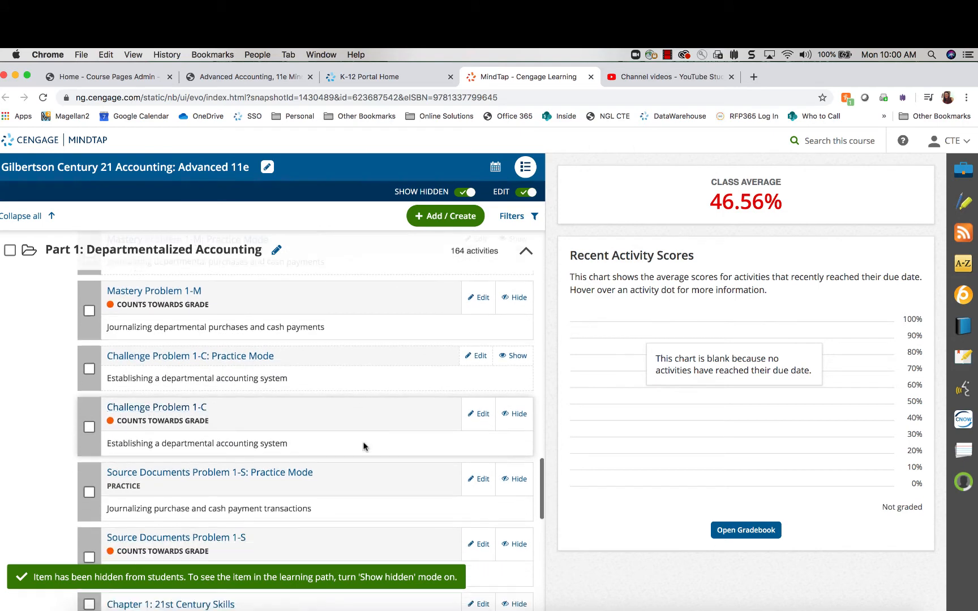
left_click(519, 486)
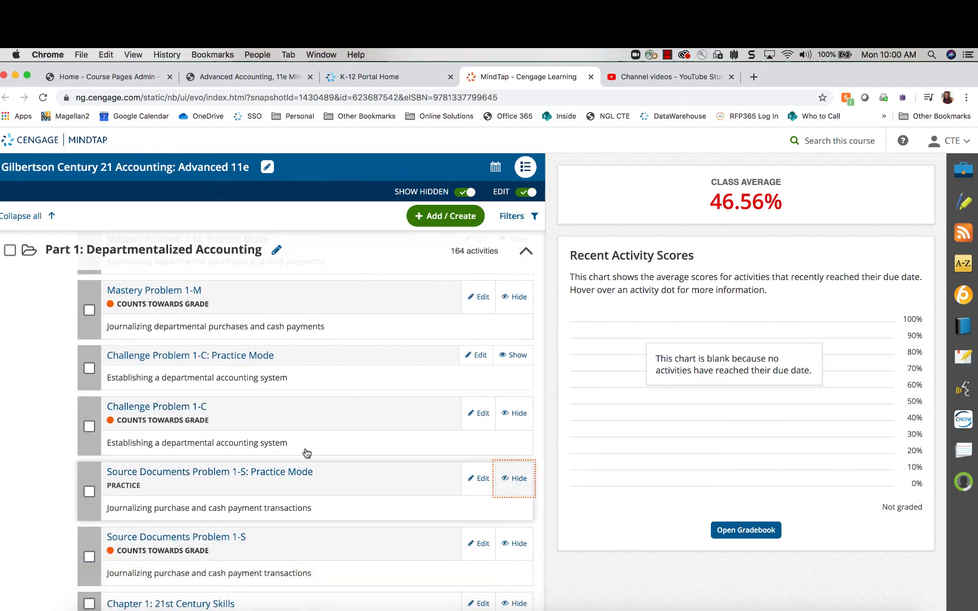
scroll(305, 453, "down", 3)
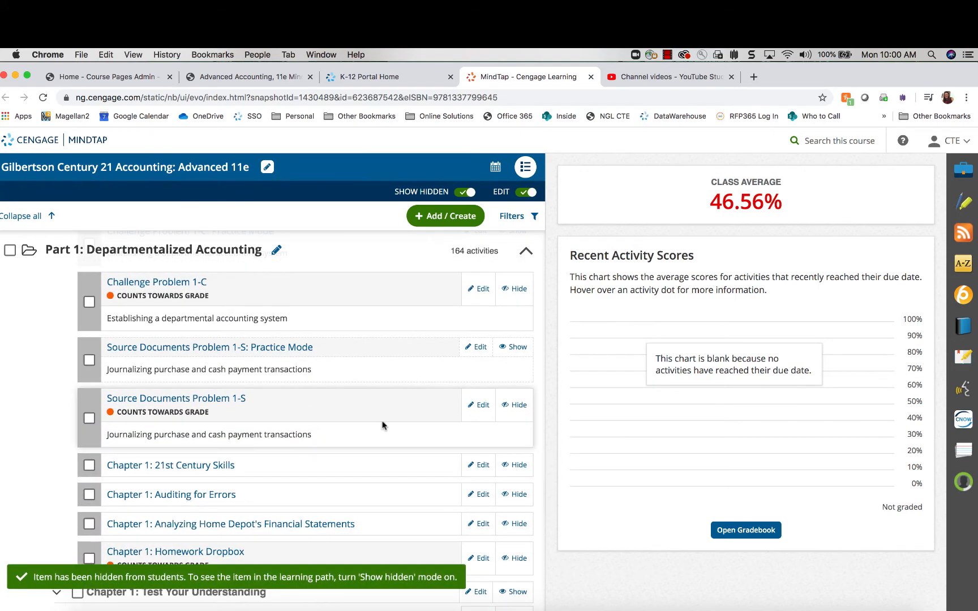
scroll(298, 411, "up", 15)
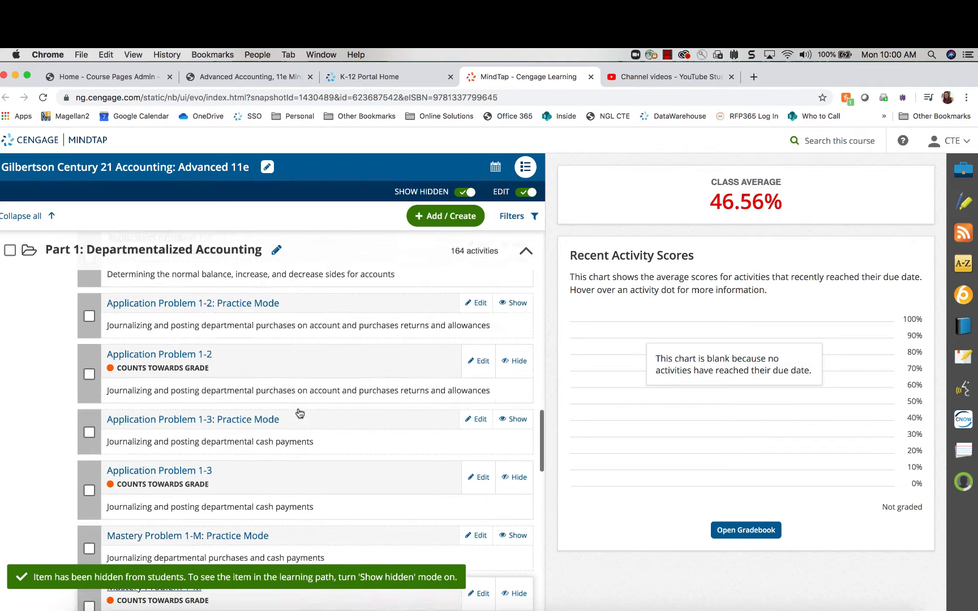
scroll(300, 414, "up", 15)
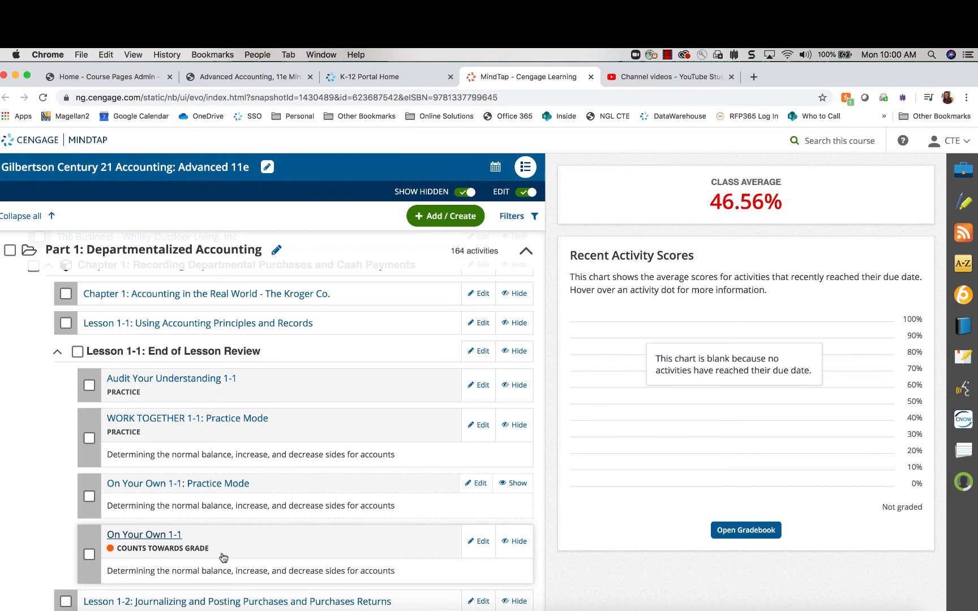
scroll(232, 553, "down", 3)
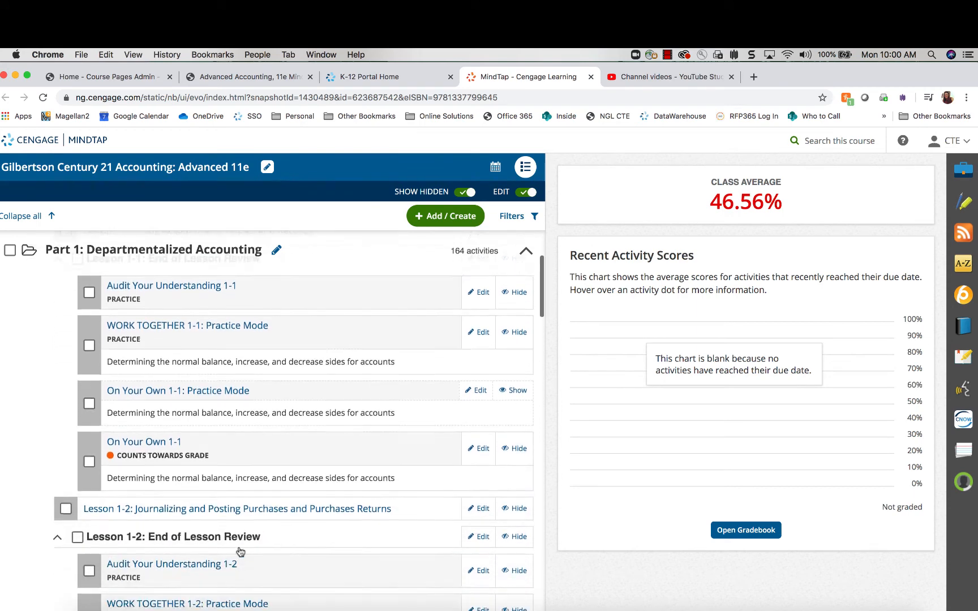
scroll(154, 388, "up", 2)
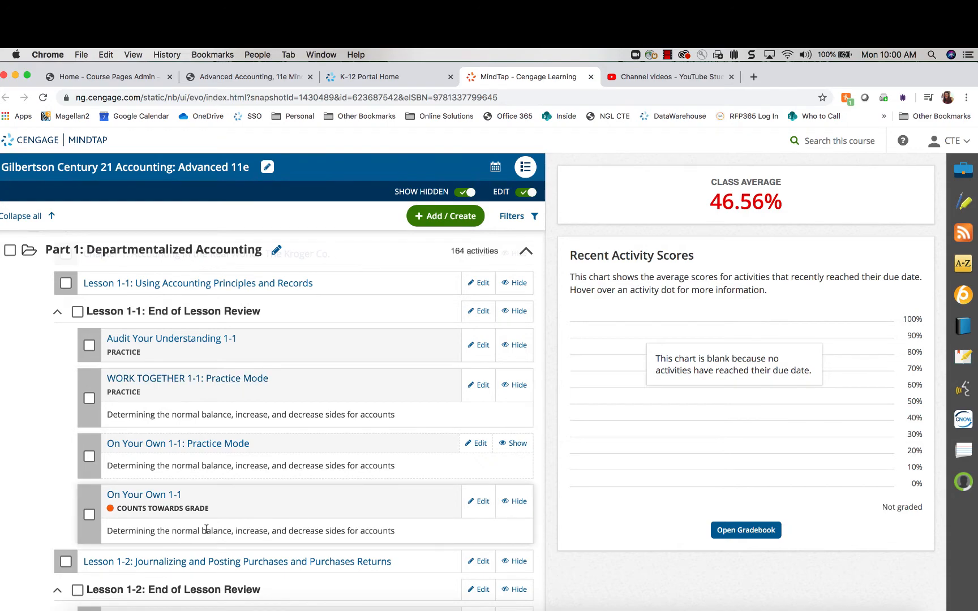
scroll(312, 396, "down", 1)
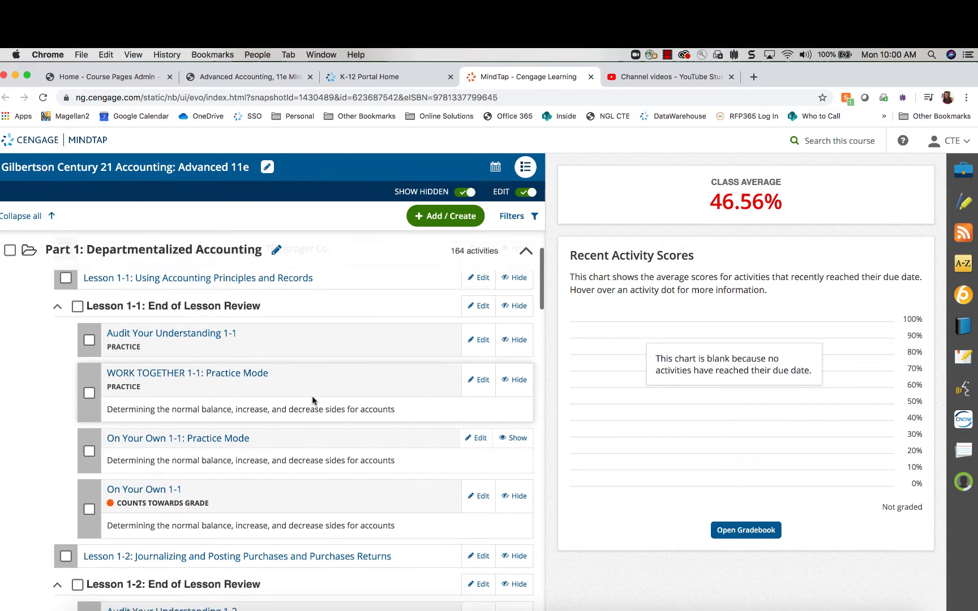
Edit WORK TOGETHER 1-1: Practice Mode, keep its topic as Lesson 1-1, and view activity options
scroll(475, 389, "down", 1)
left_click(478, 384)
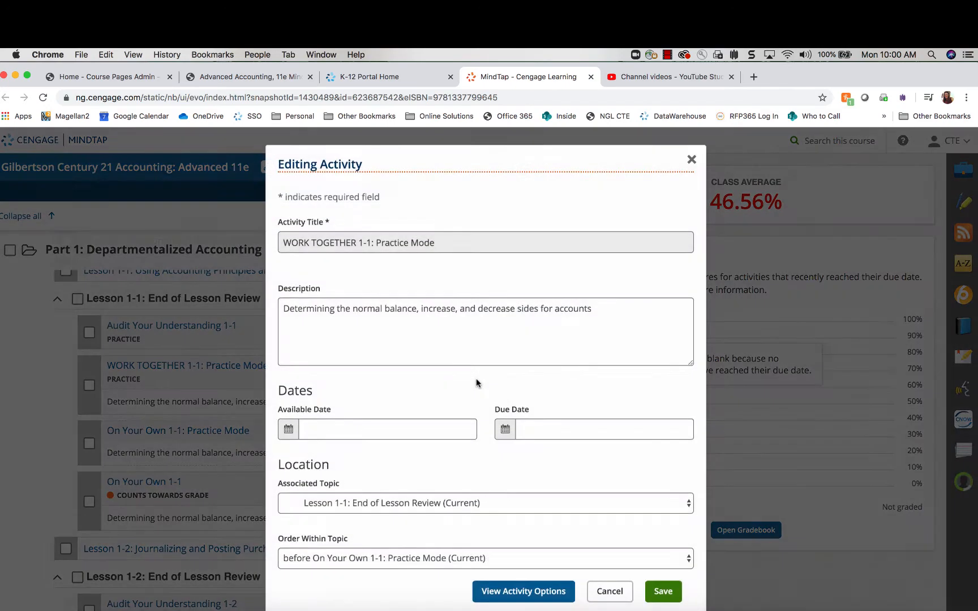
left_click(442, 321)
scroll(448, 376, "down", 1)
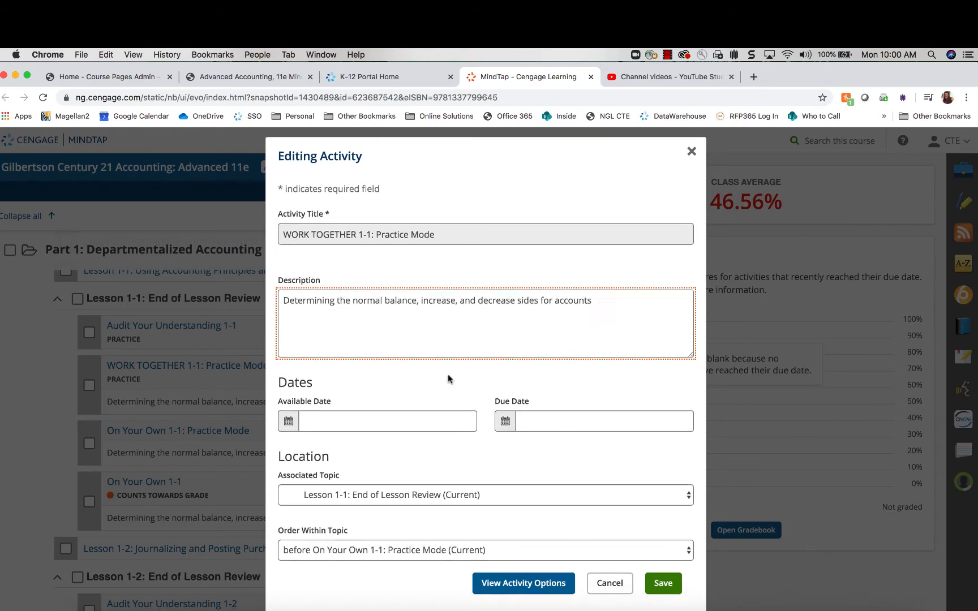
scroll(448, 374, "down", 1)
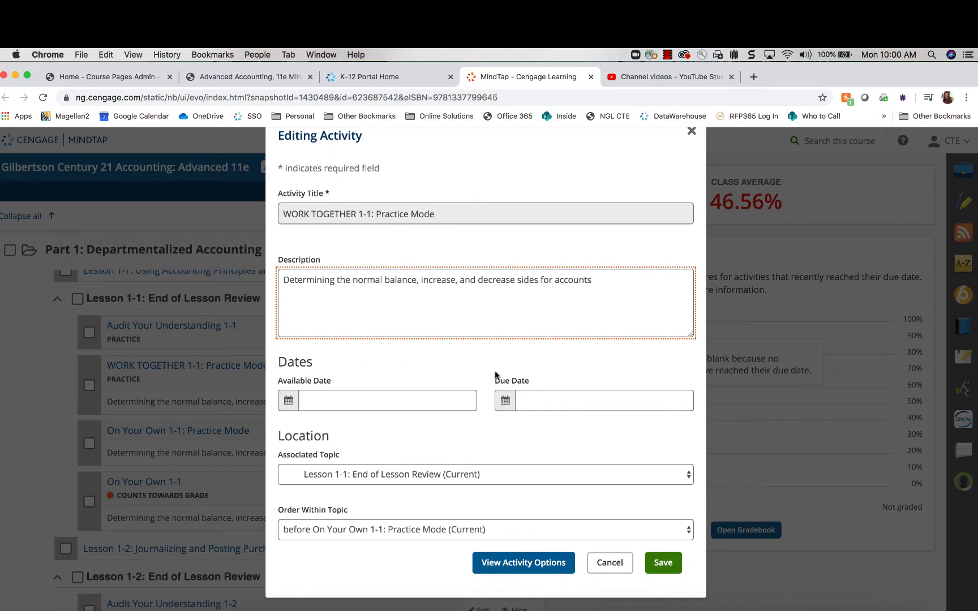
left_click(693, 477)
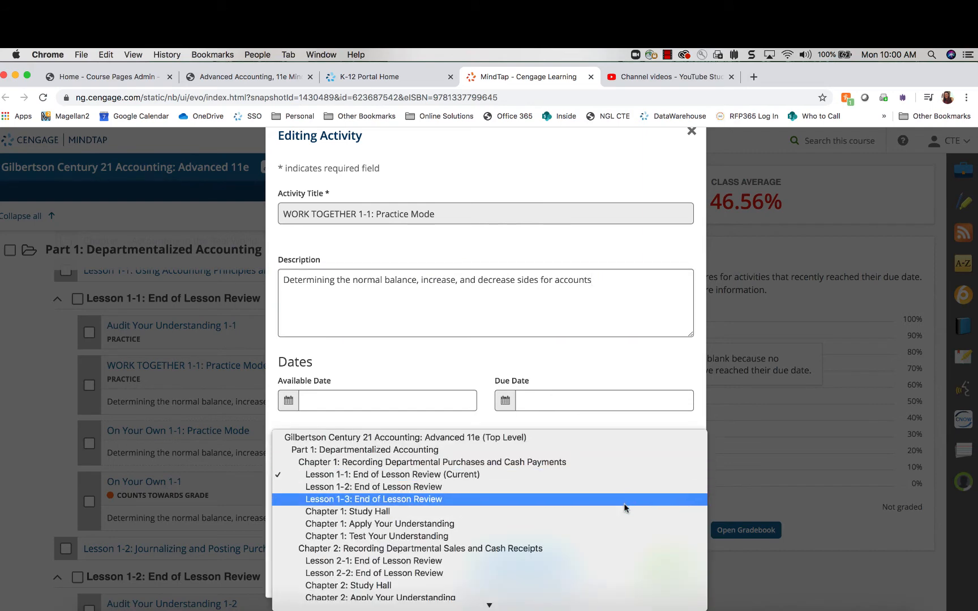
left_click(656, 352)
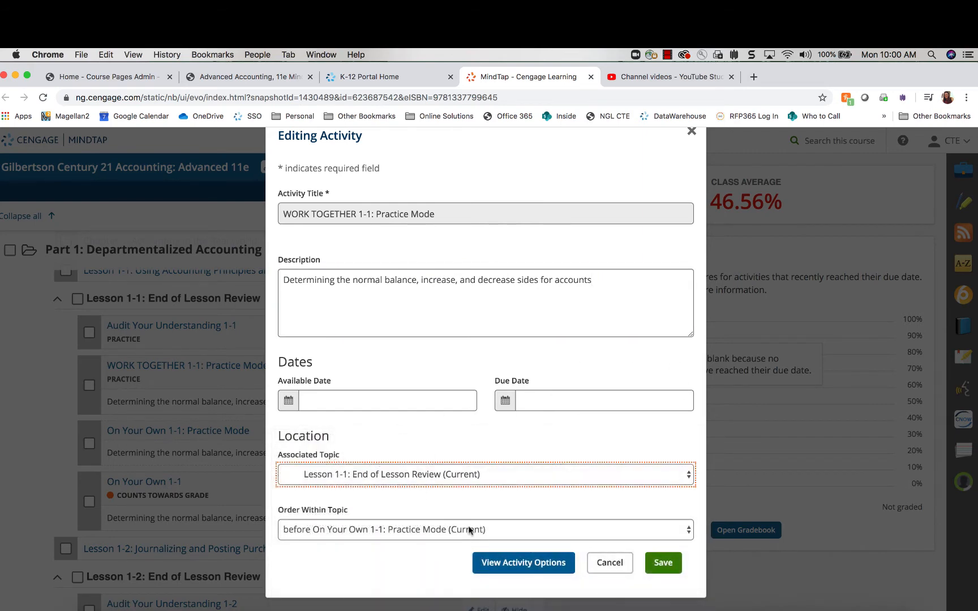
left_click(517, 565)
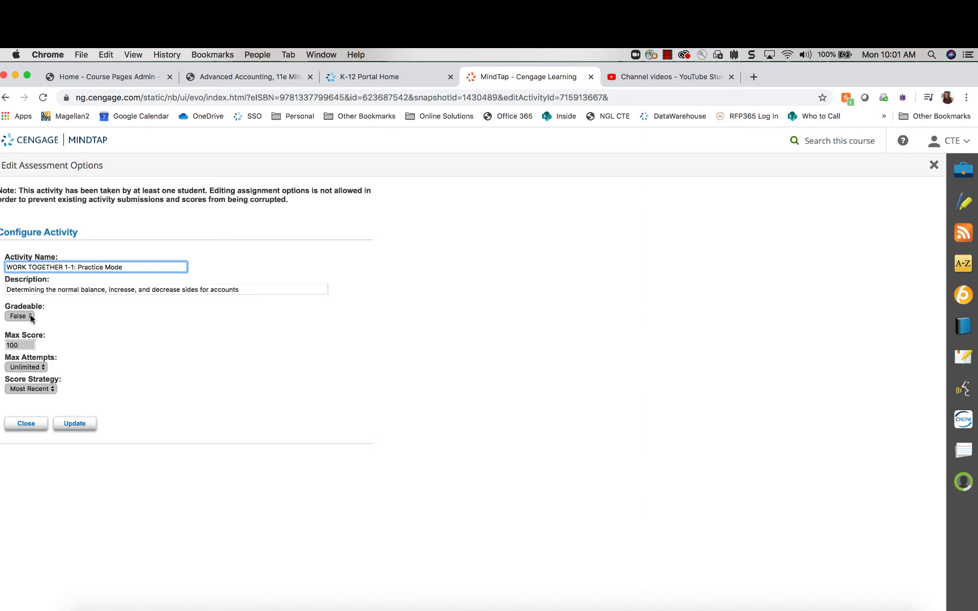
Check the Max Attempts and Score Strategy lists, leaving Unlimited and Most Recent
left_click(25, 345)
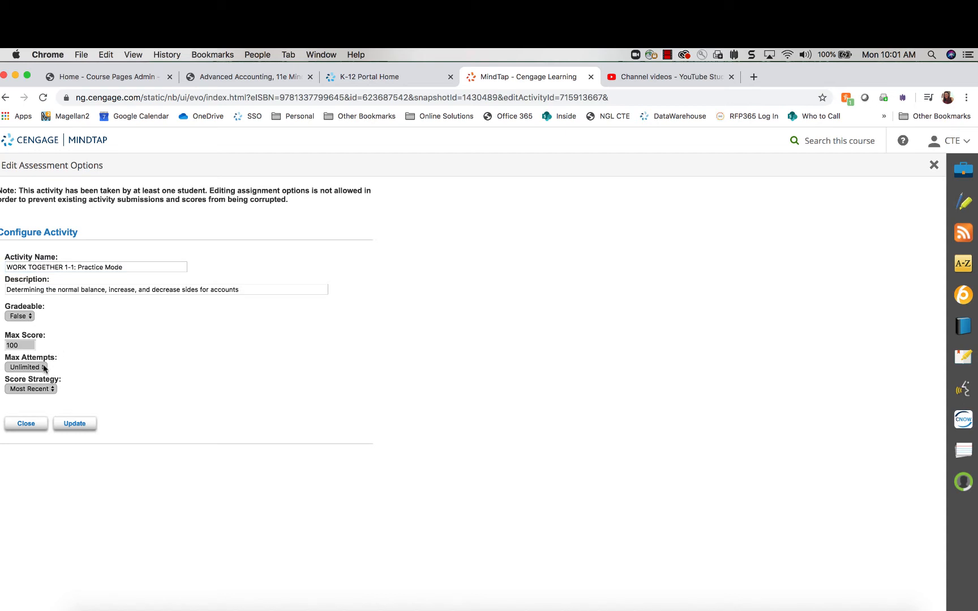
left_click(45, 368)
left_click(113, 360)
left_click(51, 390)
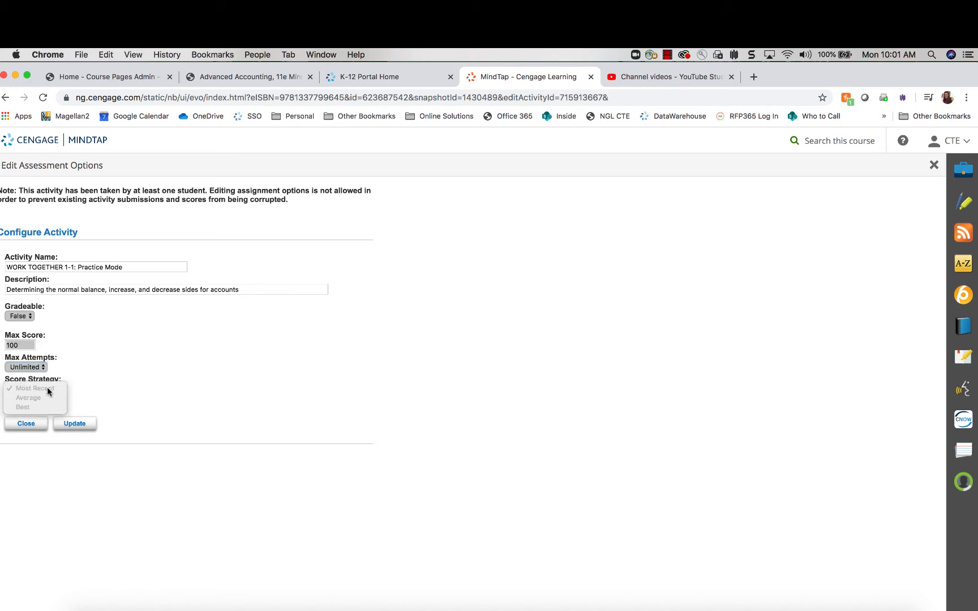
left_click(152, 379)
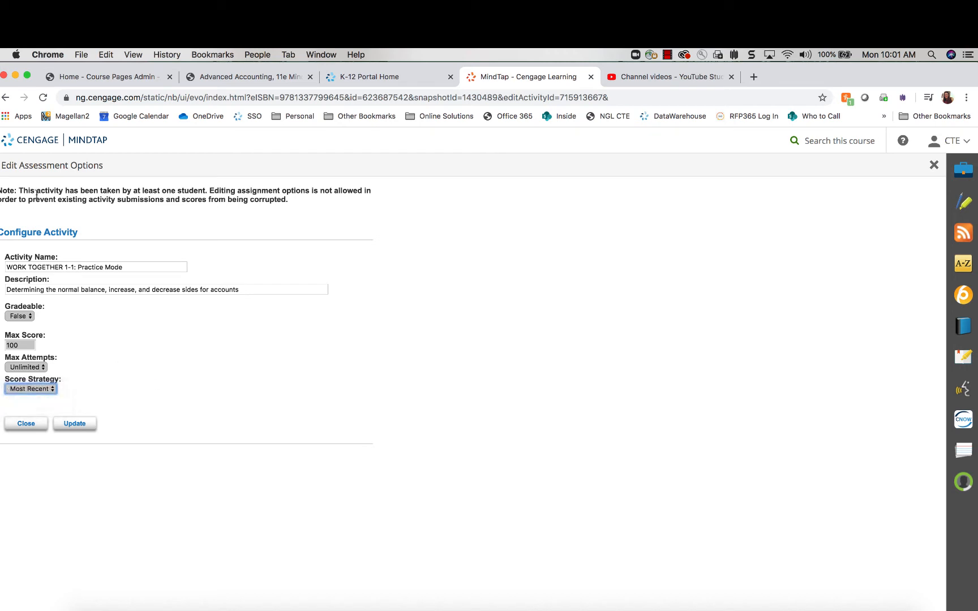
Note the existing-submissions warning and close both editing dialogs without changes
left_click_drag(36, 191, 364, 201)
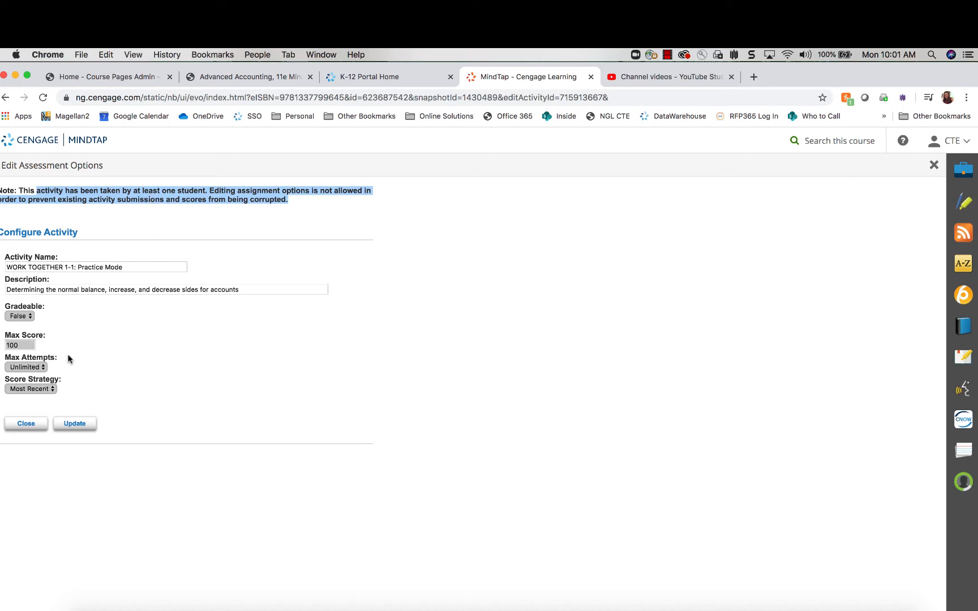
left_click(934, 165)
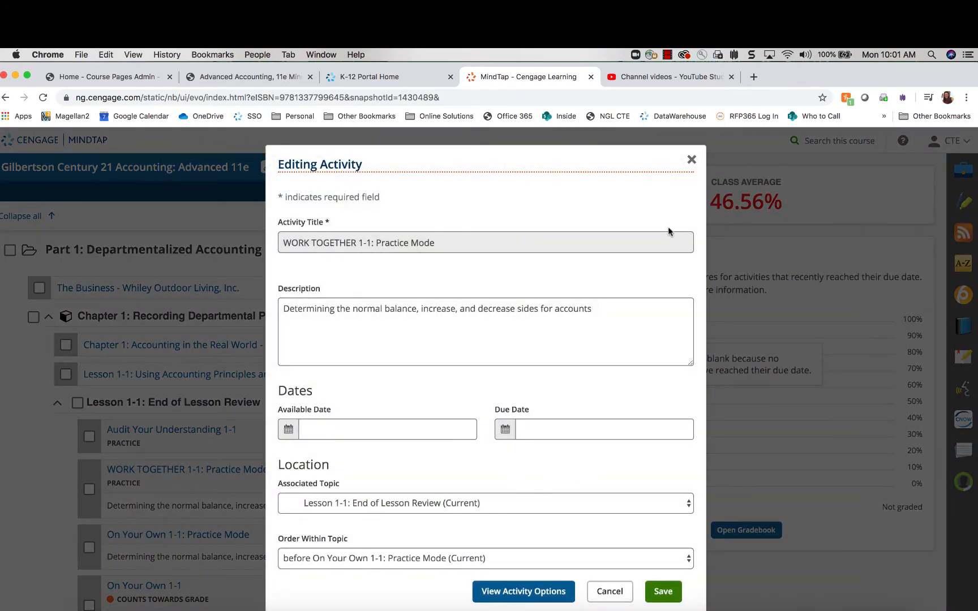
left_click(691, 160)
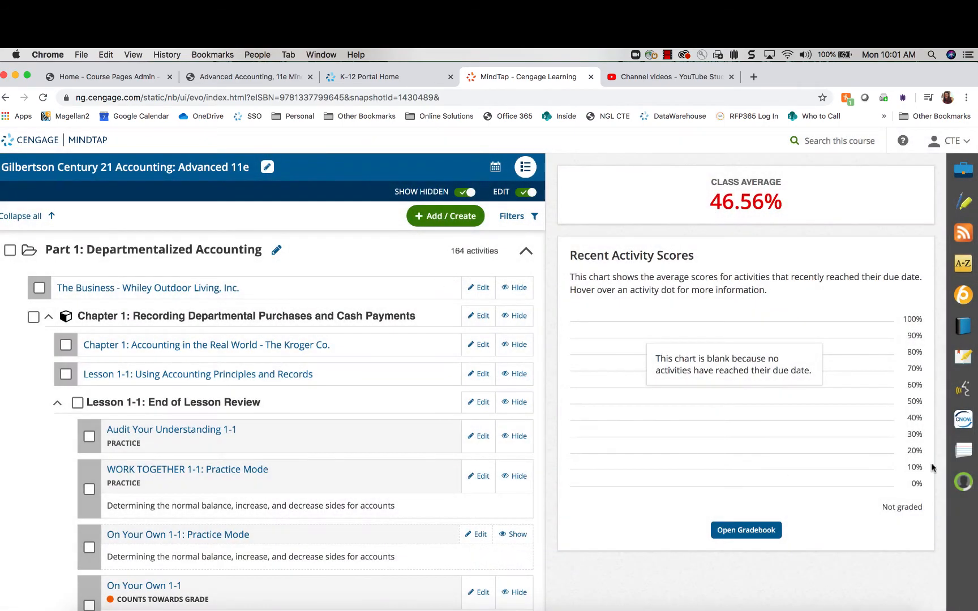
Open the Progress app from the right-hand dock
right_click(962, 487)
key("Escape")
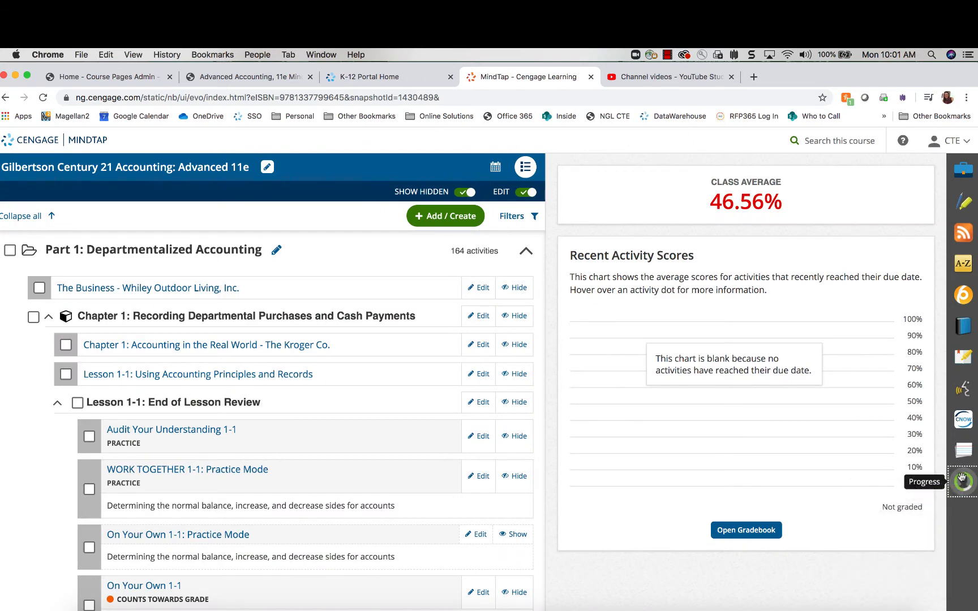
left_click(963, 480)
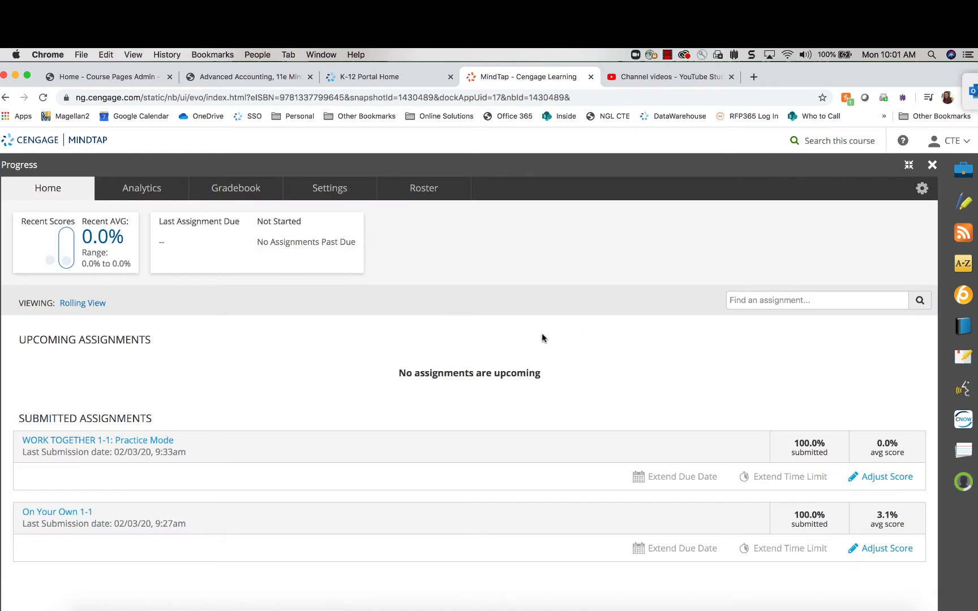
Delete the student's Attempt 1 on WORK TOGETHER 1-1 and close the attempt details
left_click(136, 443)
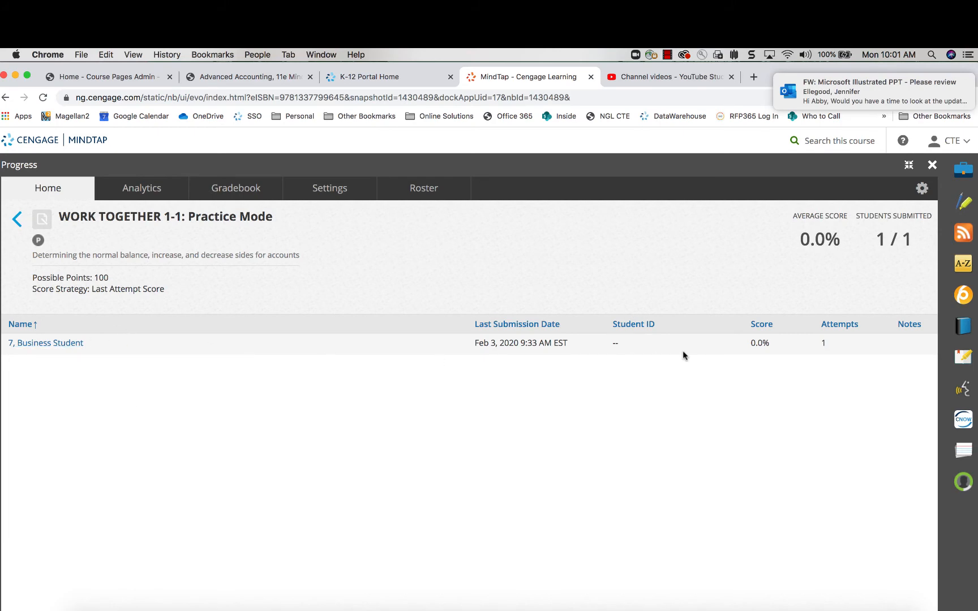
left_click(45, 343)
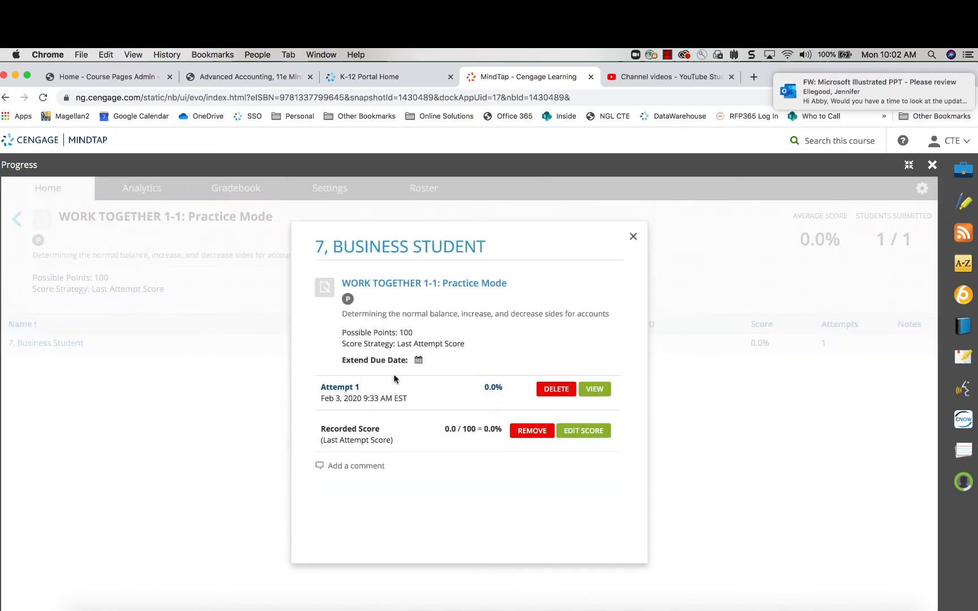
left_click(557, 389)
left_click(600, 369)
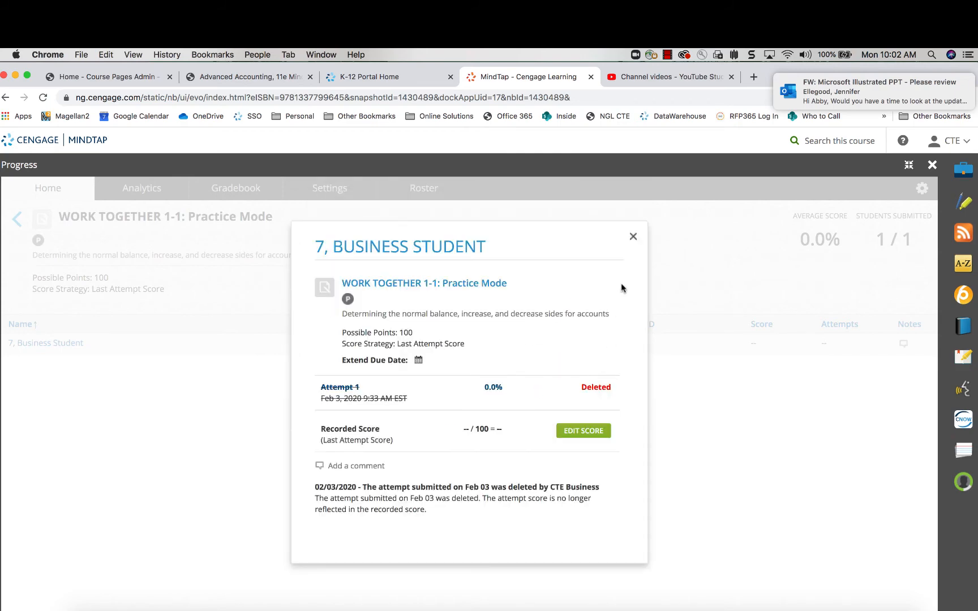
left_click(635, 237)
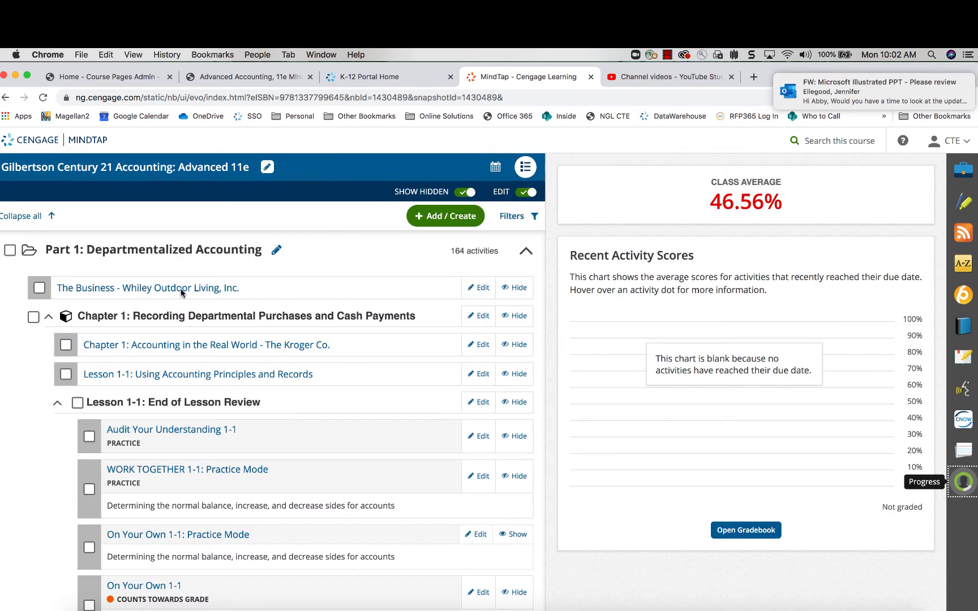
Edit the WORK TOGETHER 1-1 activity again and view its activity options
scroll(199, 447, "down", 1)
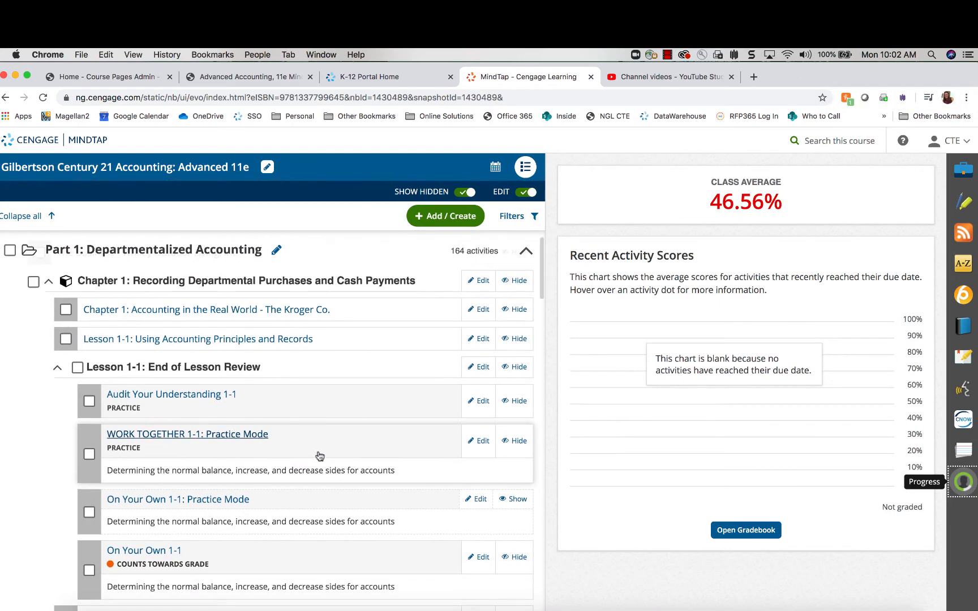
left_click(477, 442)
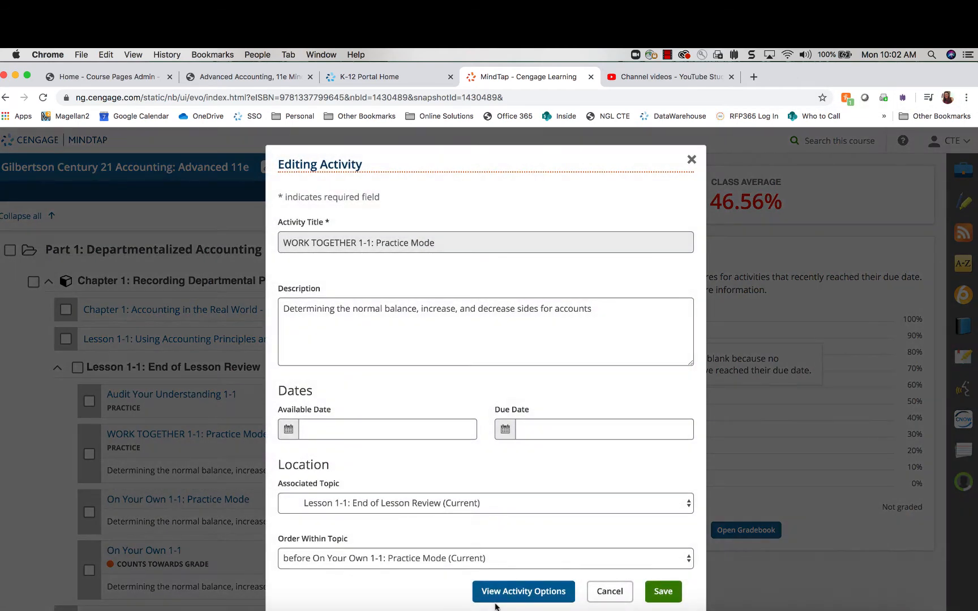
left_click(508, 599)
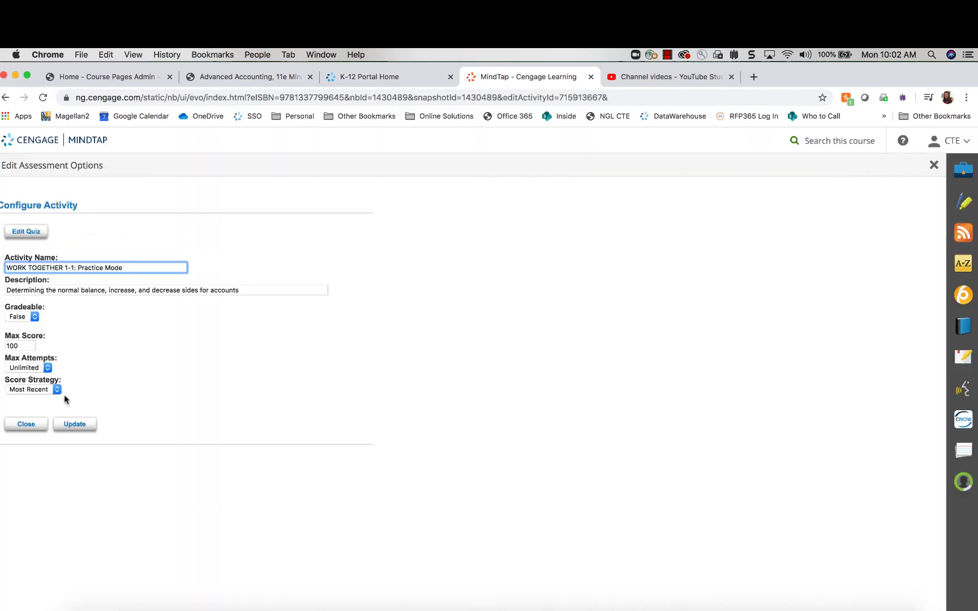
left_click_drag(153, 267, 1, 266)
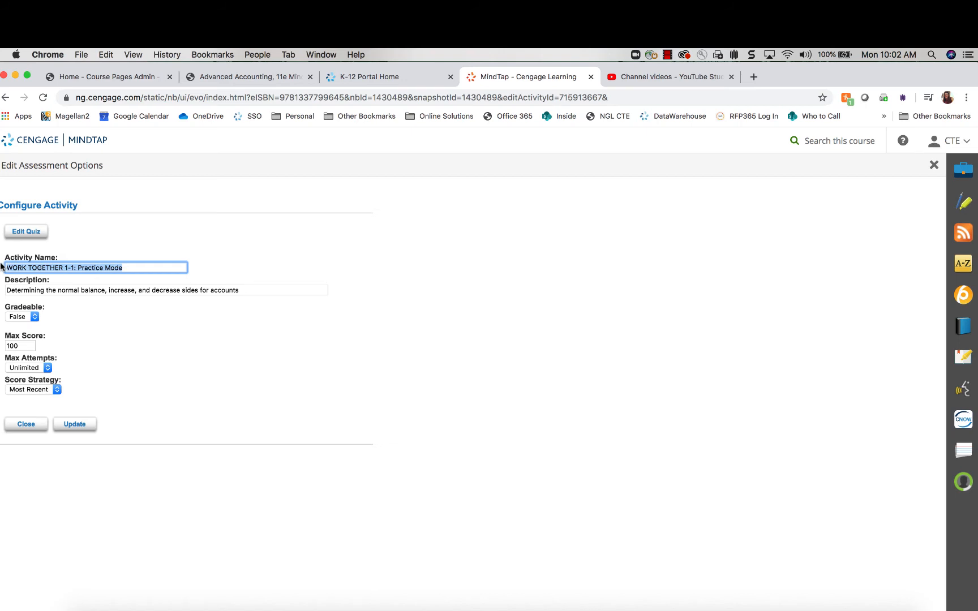
Set WORK TOGETHER 1-1 to Gradeable True, max score 50, unlimited attempts, Average scoring, and update
left_click(33, 318)
left_click(35, 308)
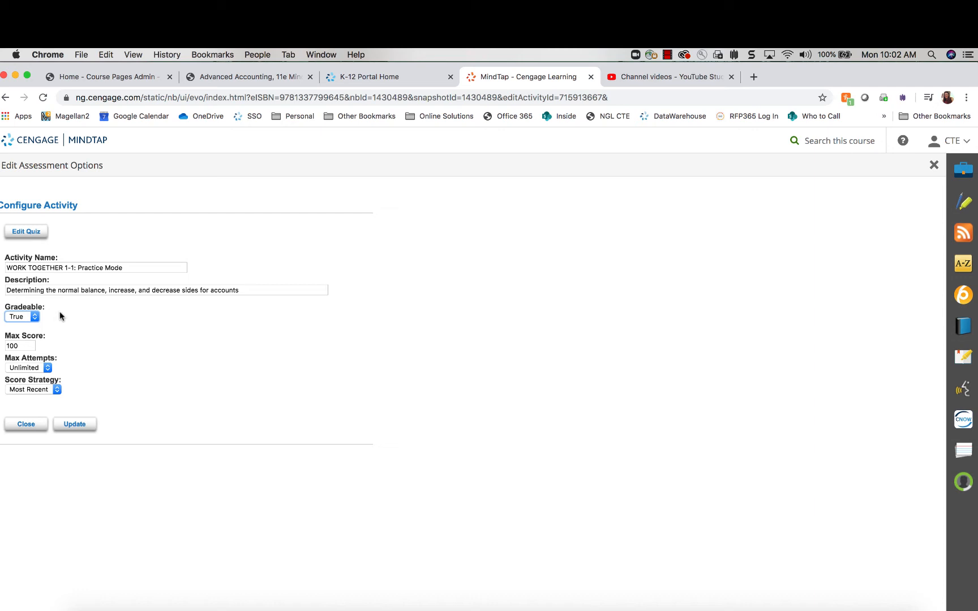
left_click(25, 346)
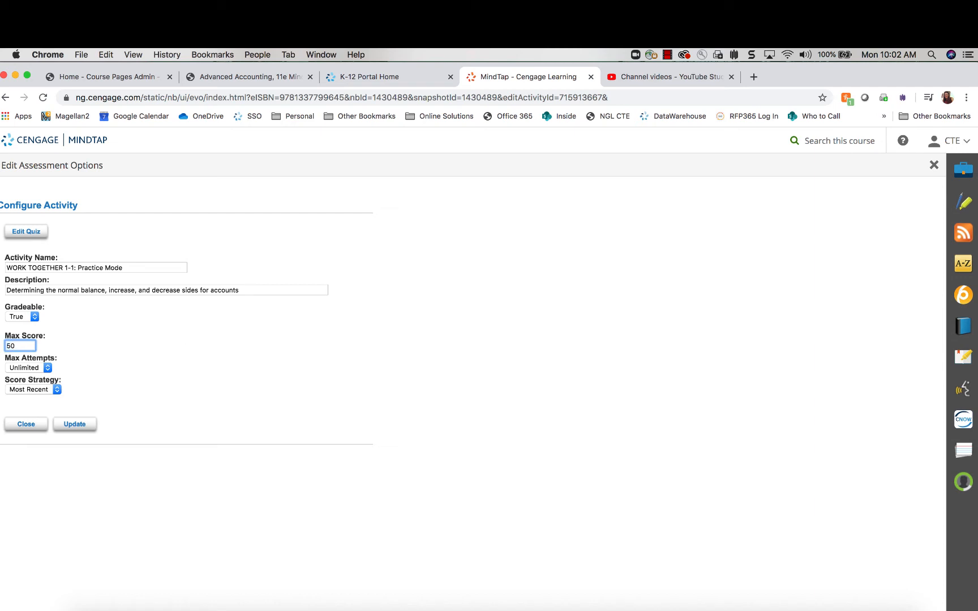
left_click(166, 349)
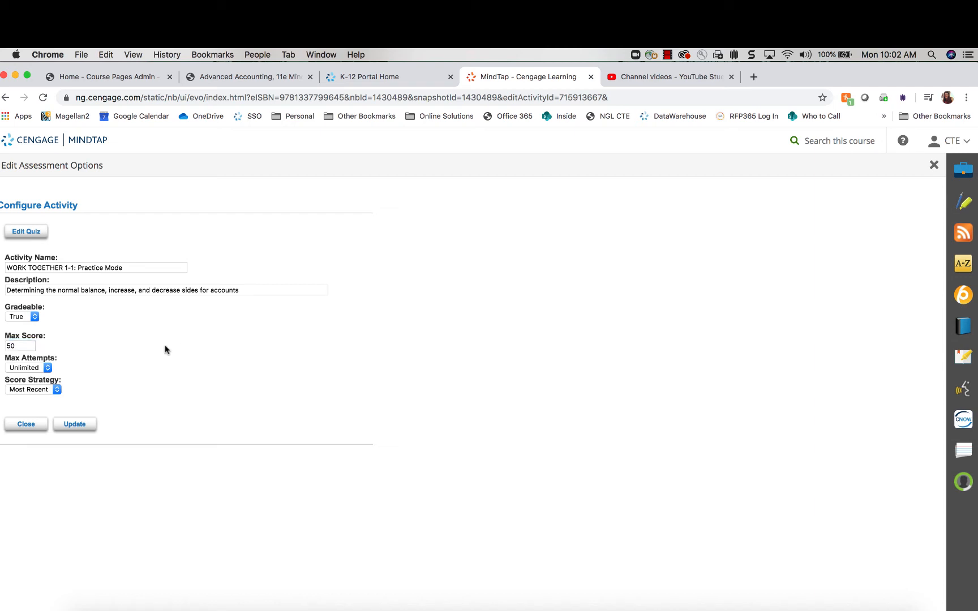
left_click(48, 367)
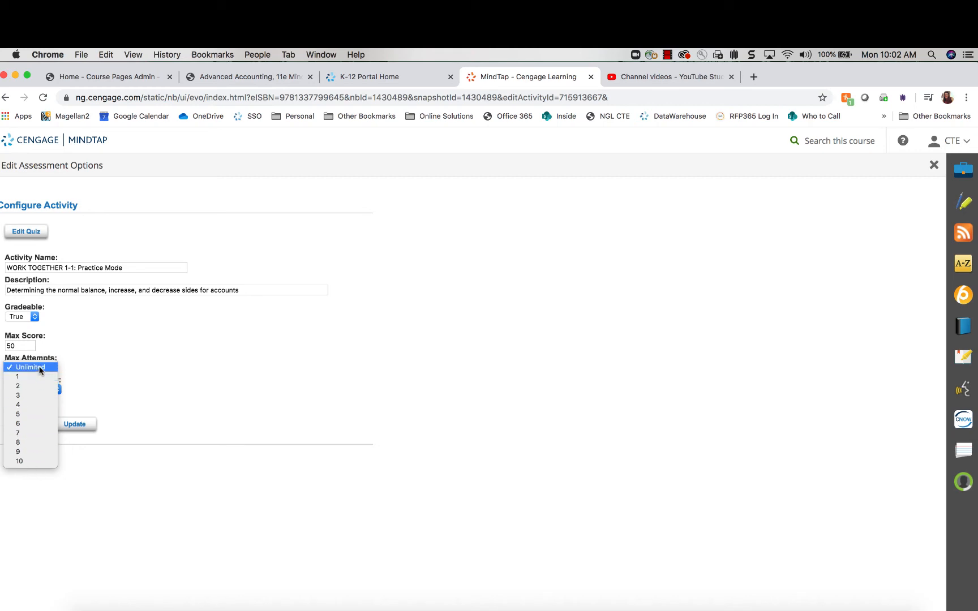
left_click(68, 364)
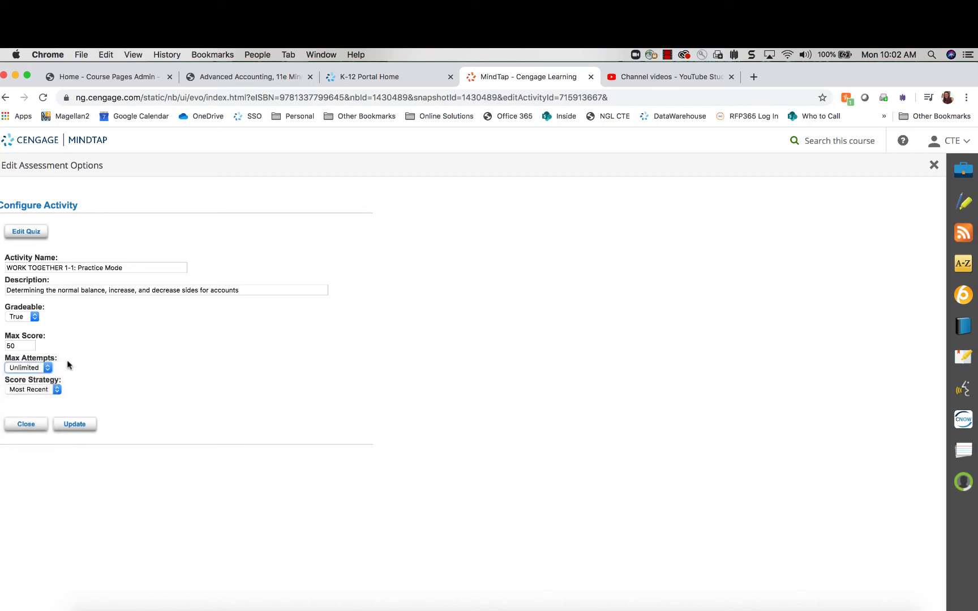
left_click(56, 390)
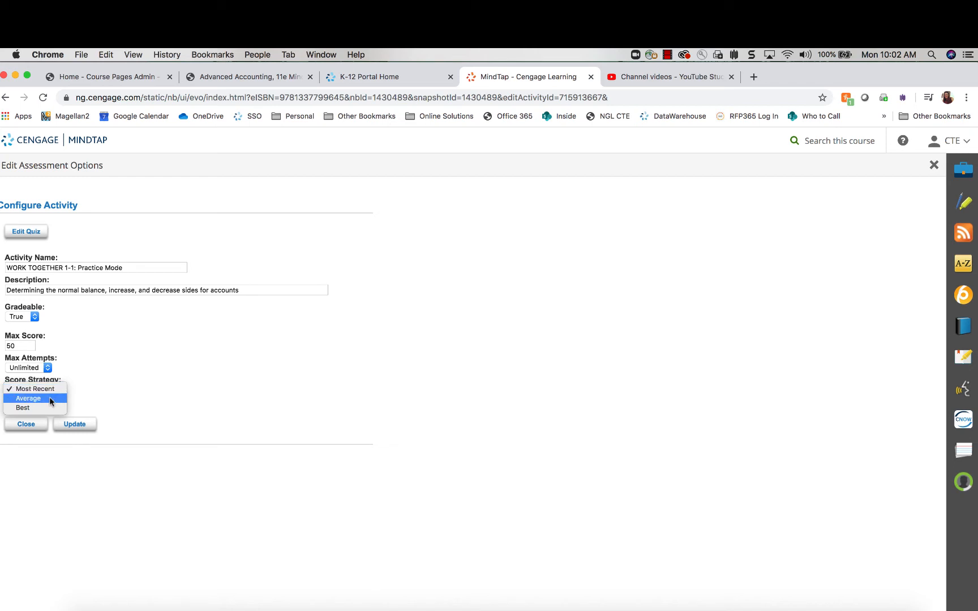
left_click(50, 400)
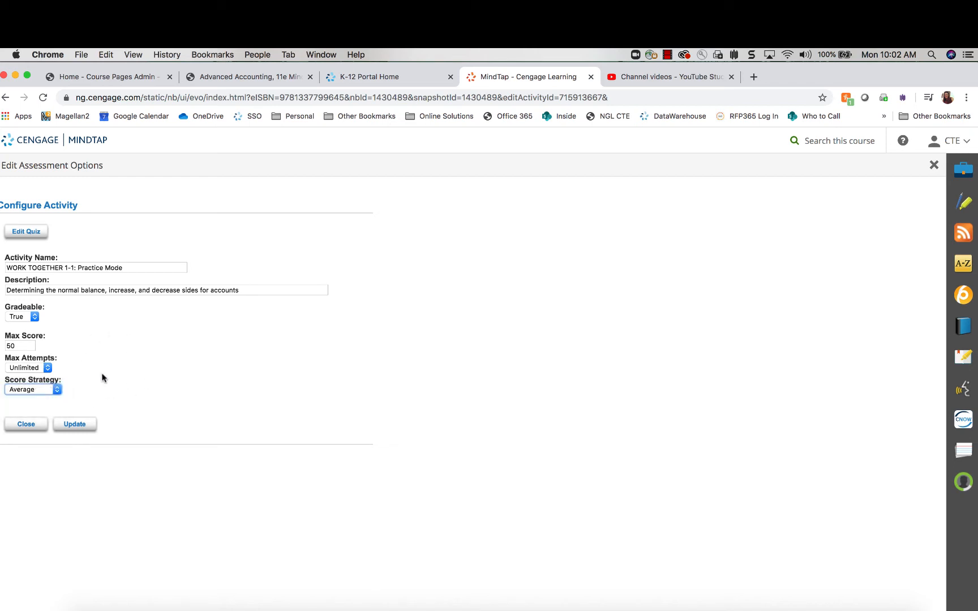
left_click(117, 376)
left_click(76, 426)
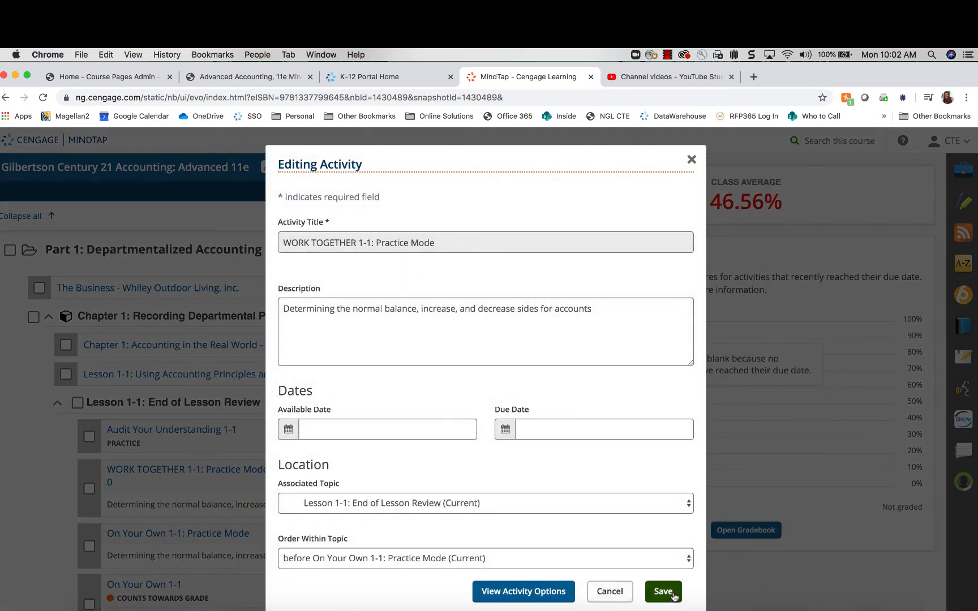
left_click(673, 594)
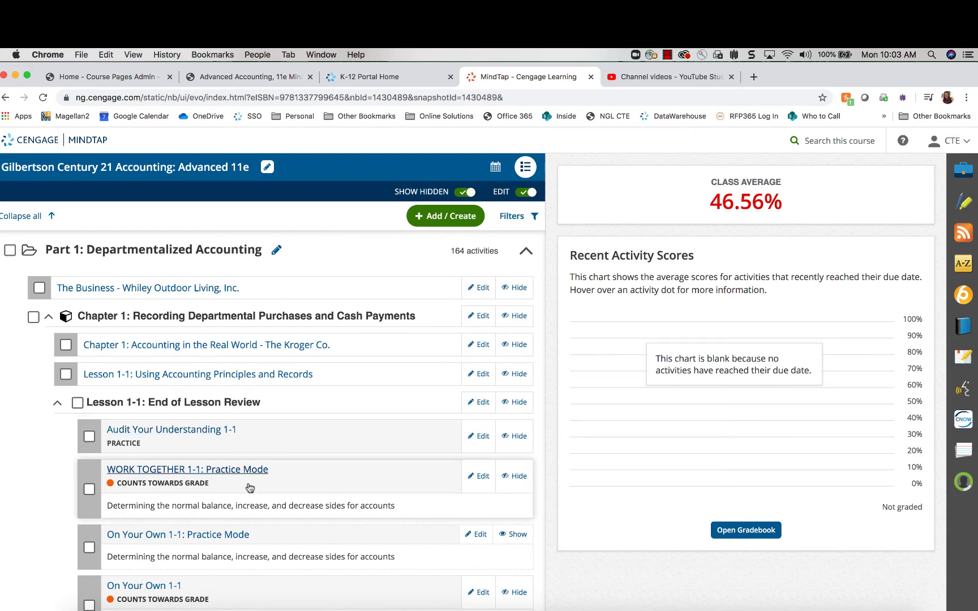
scroll(244, 487, "down", 3)
scroll(258, 398, "down", 2)
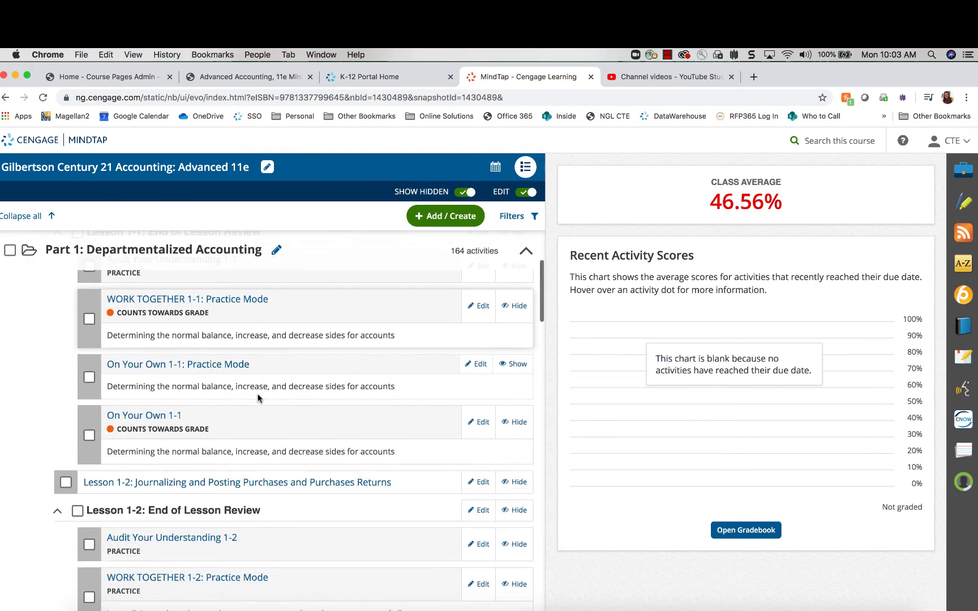
scroll(257, 398, "down", 3)
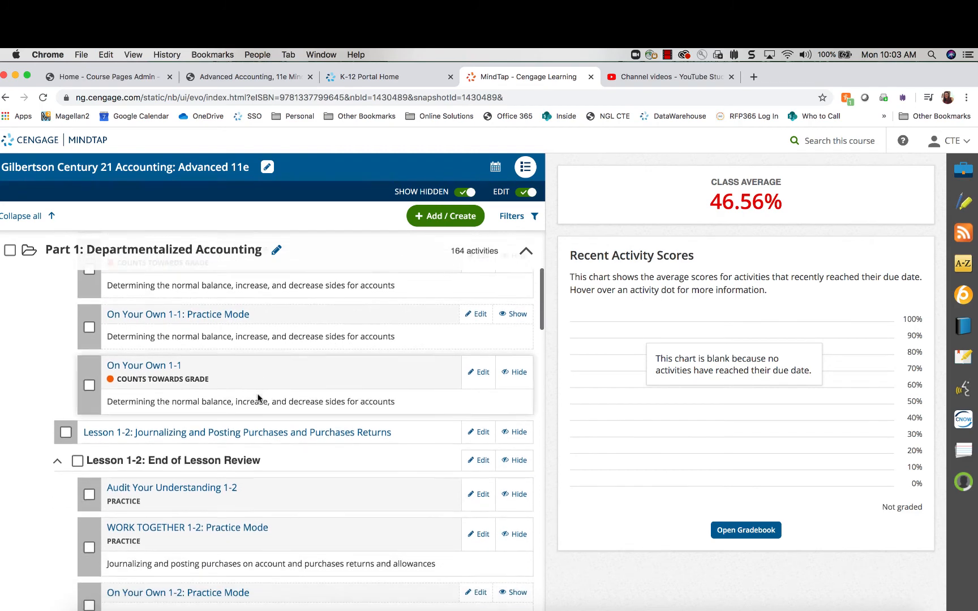
scroll(258, 396, "up", 4)
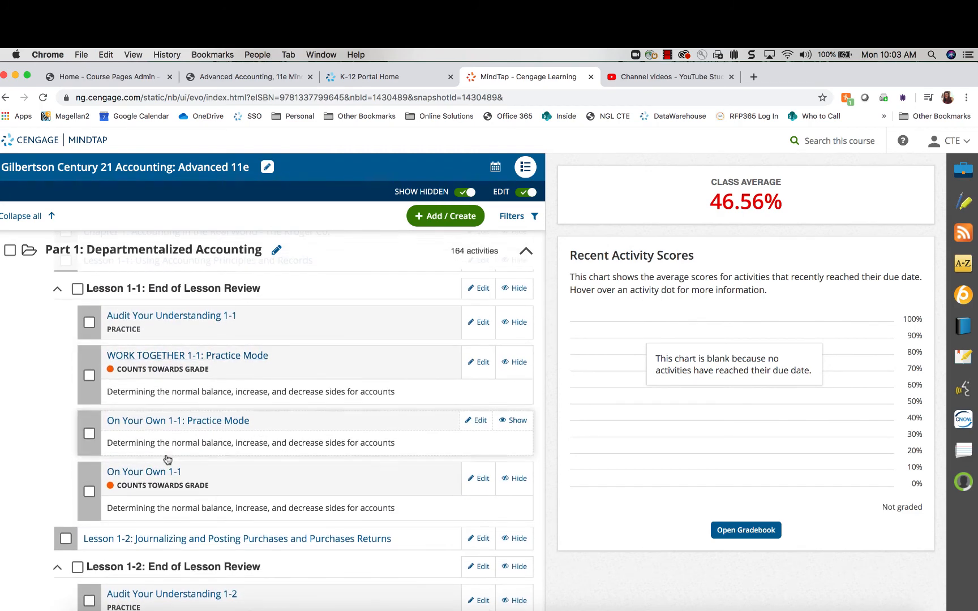
scroll(159, 453, "down", 4)
scroll(168, 459, "up", 2)
scroll(166, 459, "up", 2)
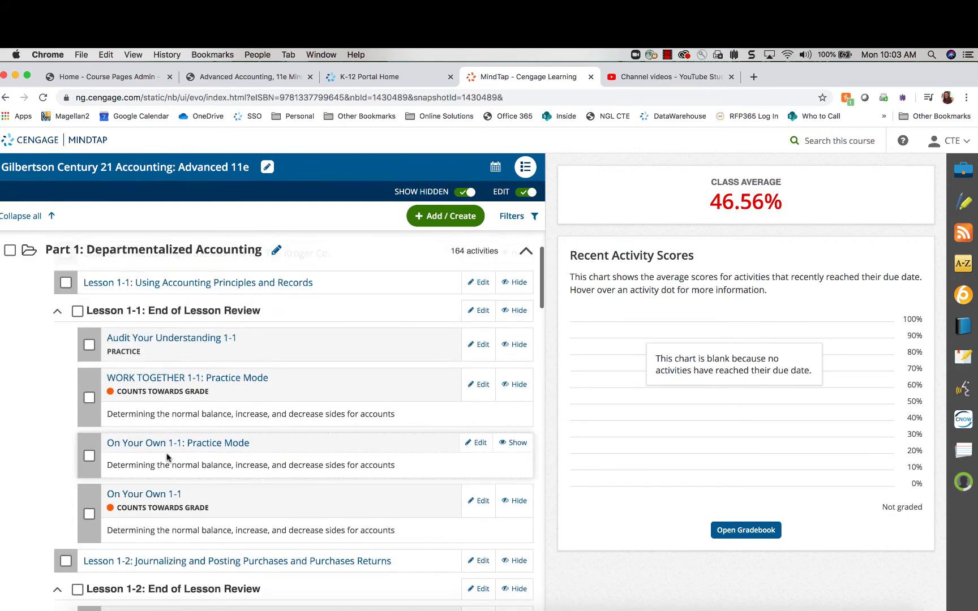
scroll(110, 545, "down", 2)
scroll(111, 538, "down", 10)
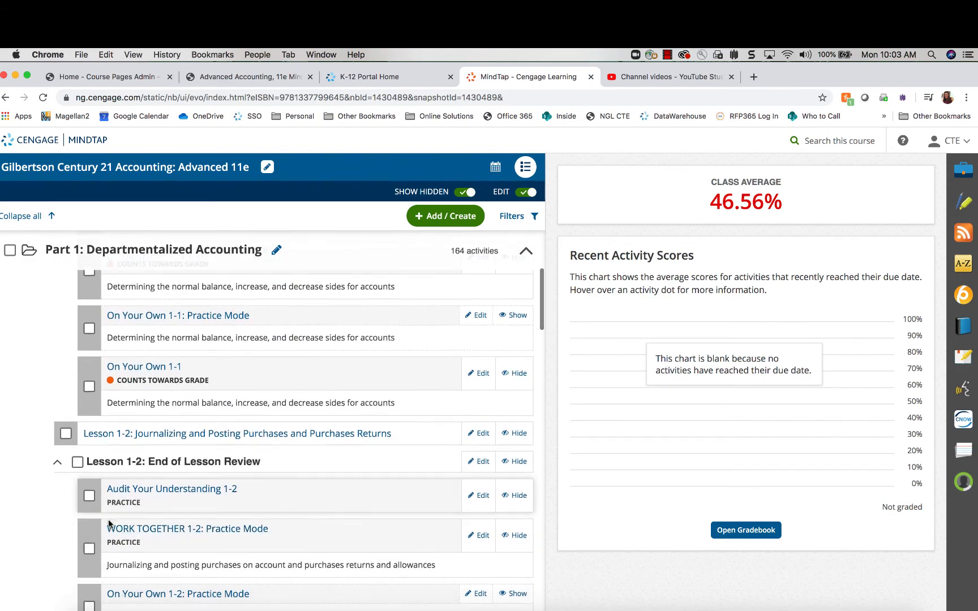
scroll(110, 524, "down", 3)
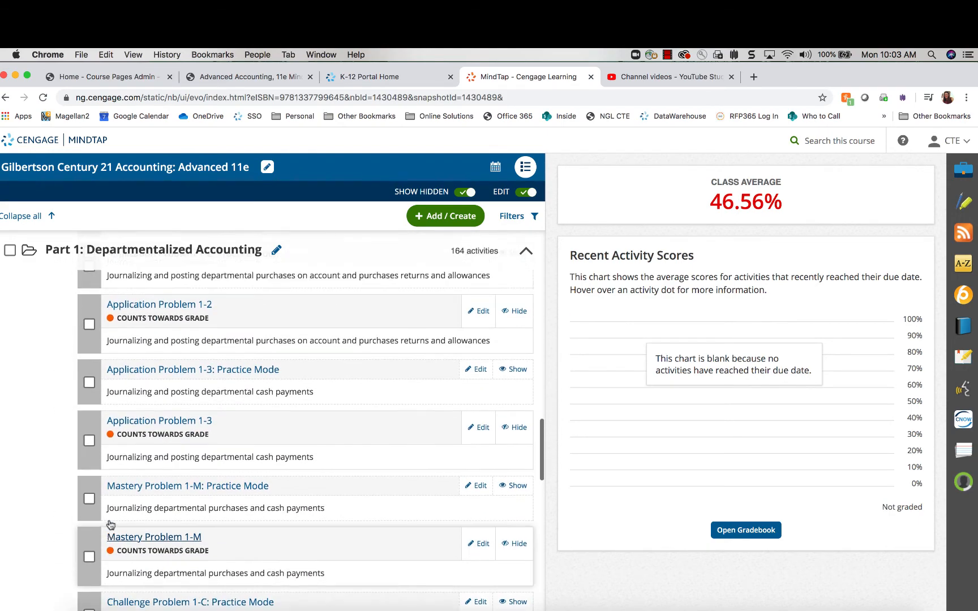
scroll(111, 524, "up", 12)
scroll(111, 526, "up", 2)
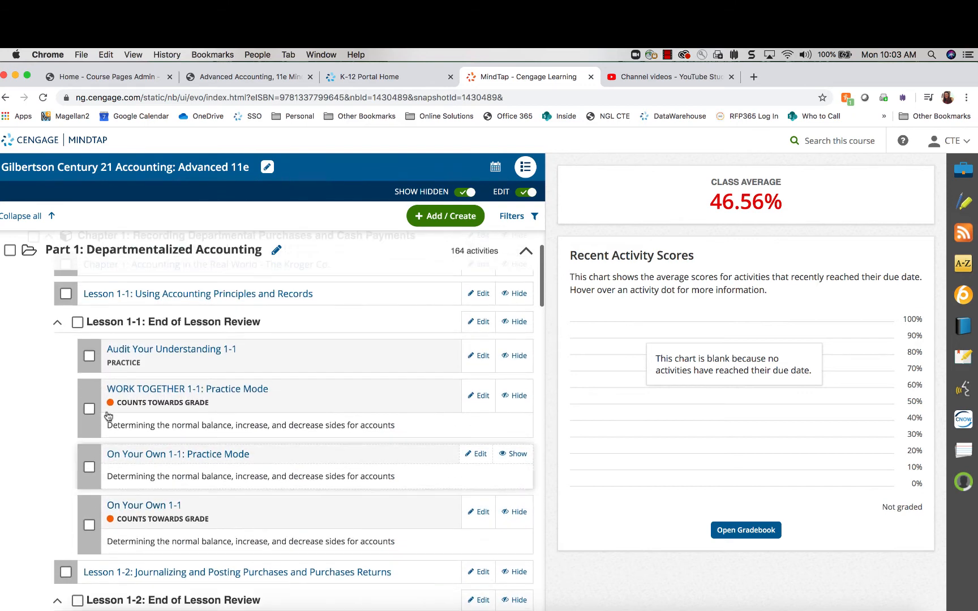
left_click(89, 409)
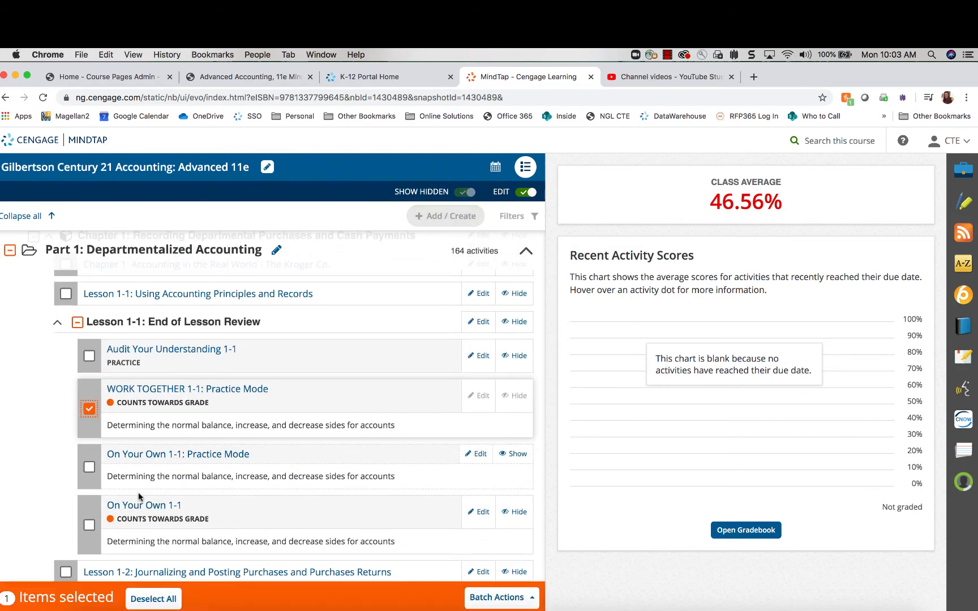
scroll(112, 470, "down", 5)
left_click(88, 431)
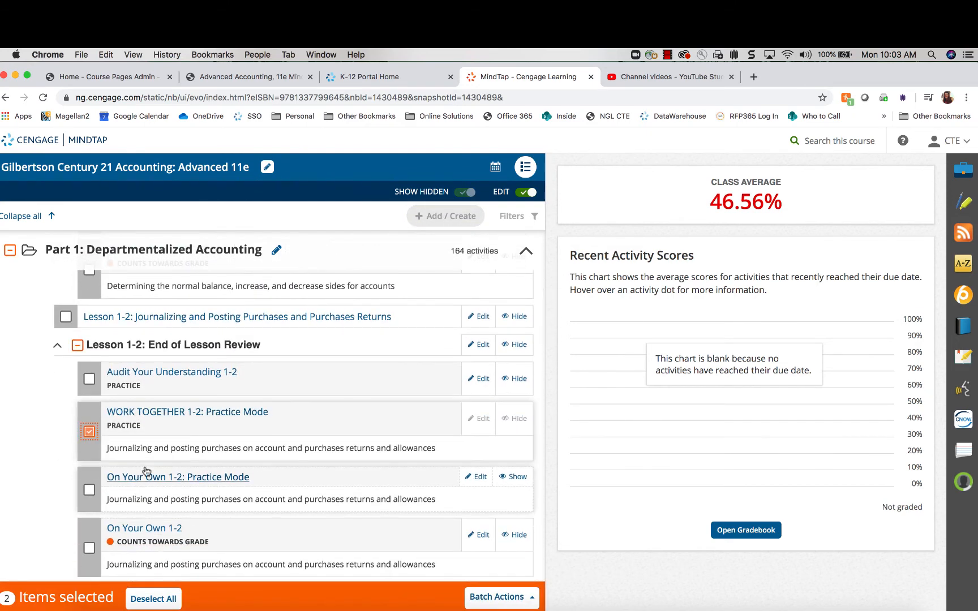
scroll(148, 472, "down", 5)
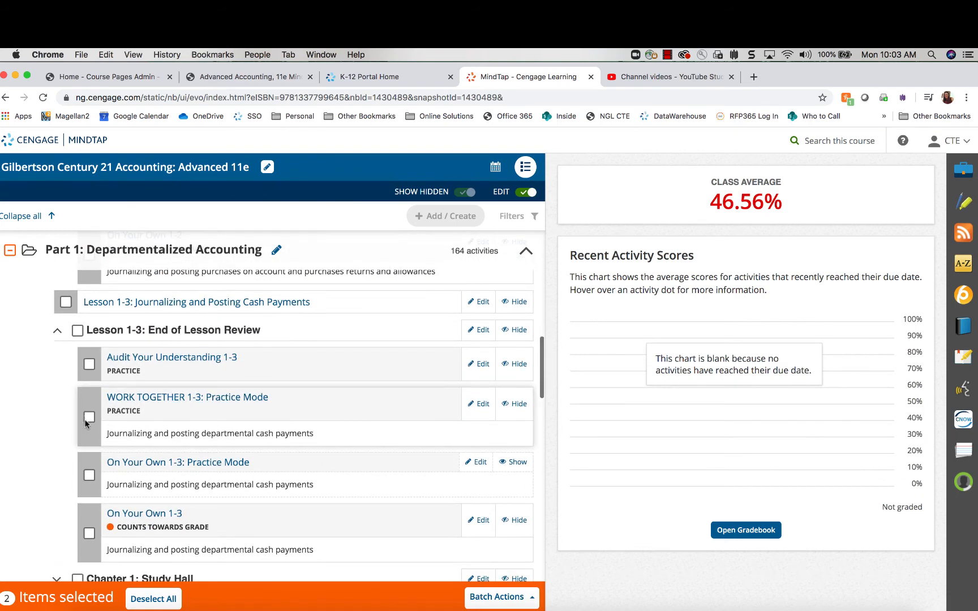
left_click(89, 417)
scroll(120, 463, "down", 3)
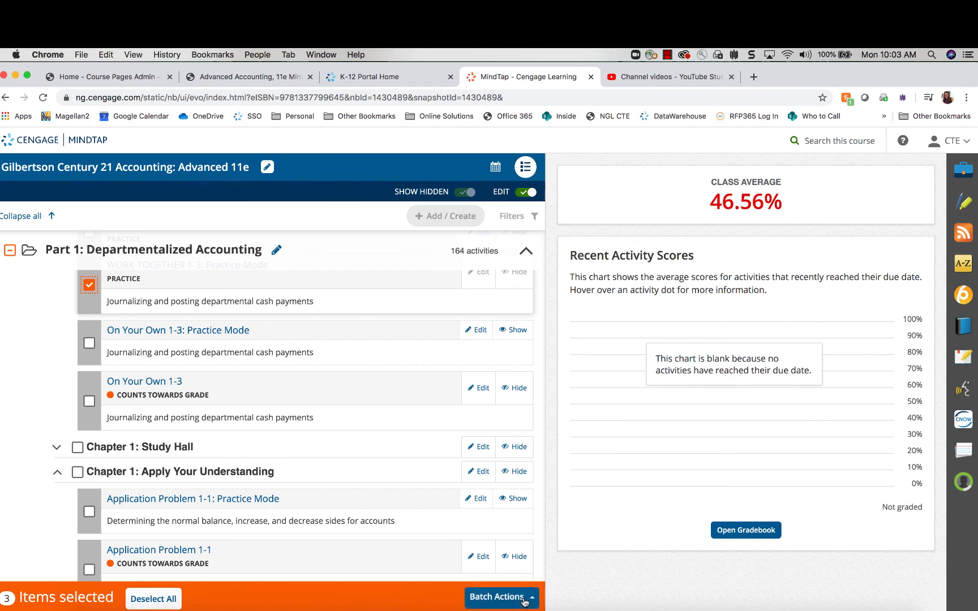
left_click(489, 604)
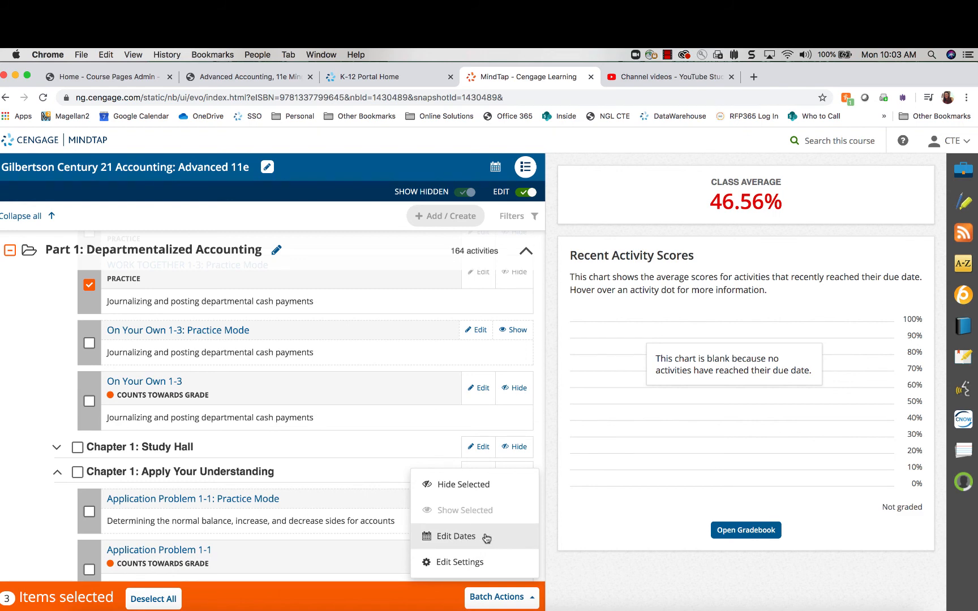
left_click(478, 562)
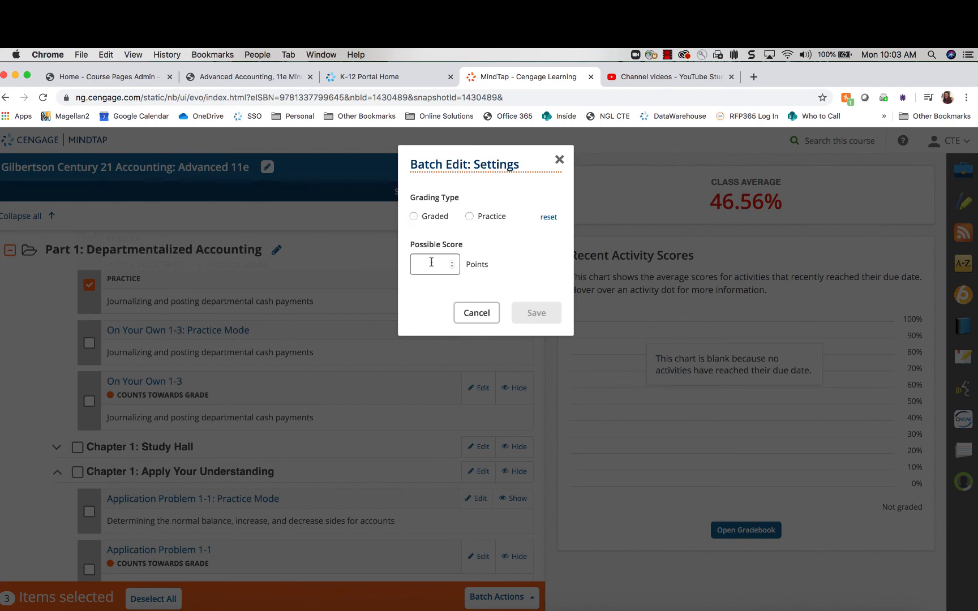
left_click(560, 159)
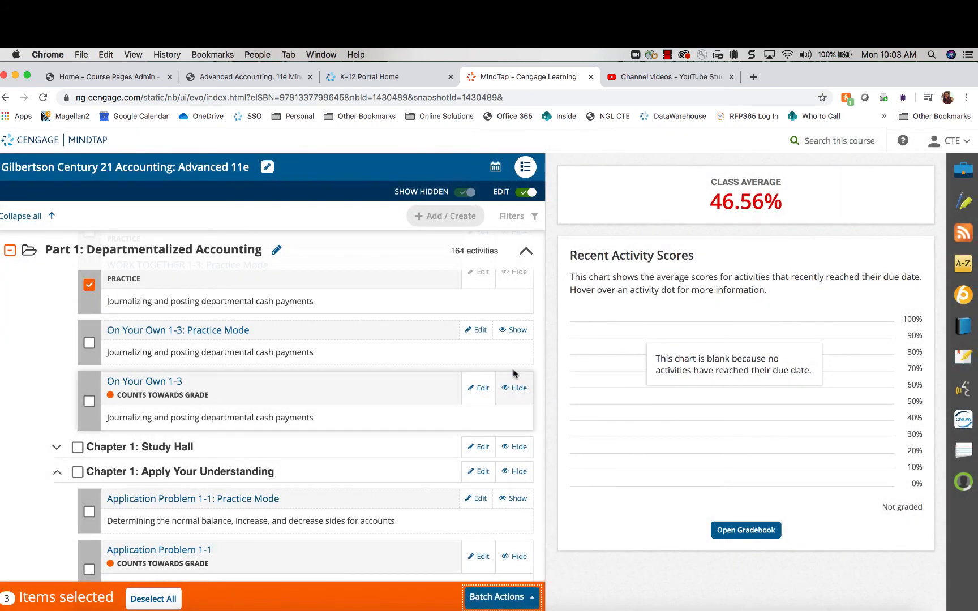
scroll(399, 350, "up", 10)
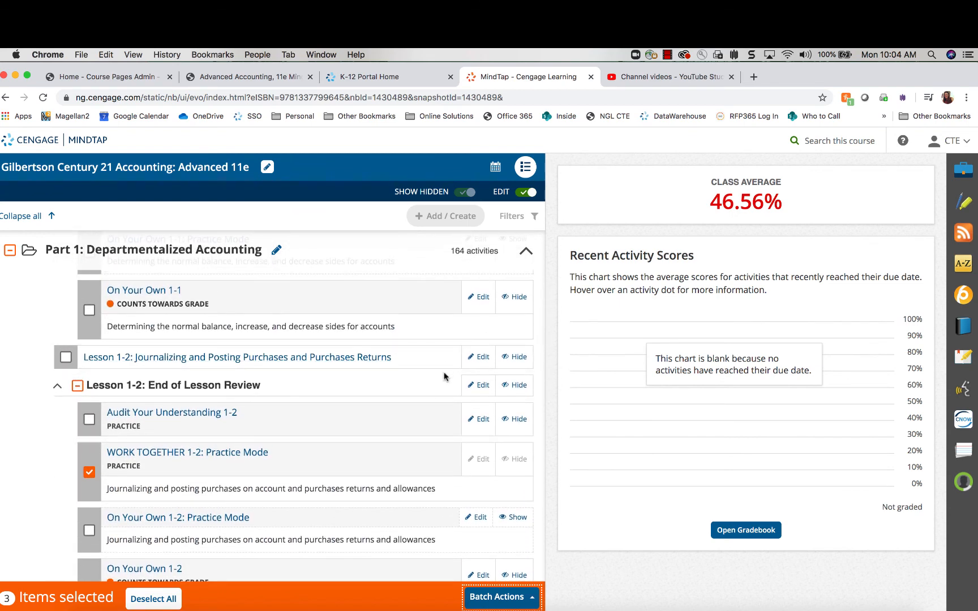
scroll(452, 368, "up", 3)
scroll(471, 351, "down", 7)
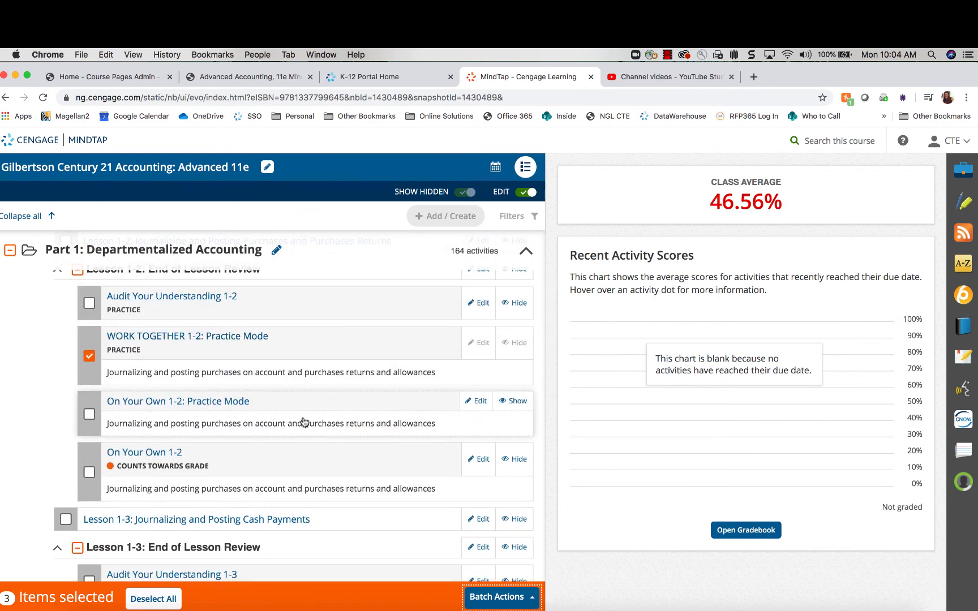
scroll(328, 422, "down", 4)
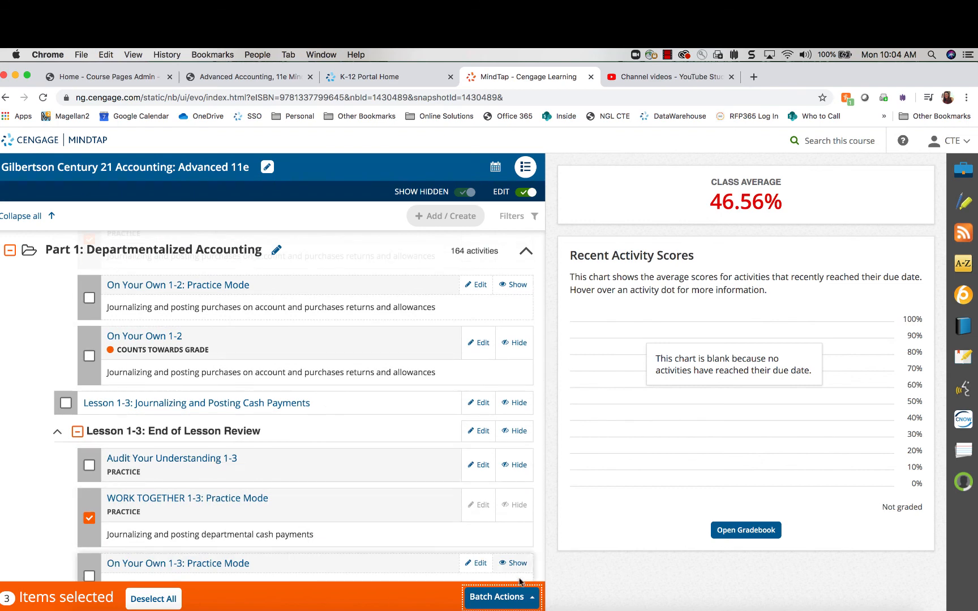
left_click(519, 596)
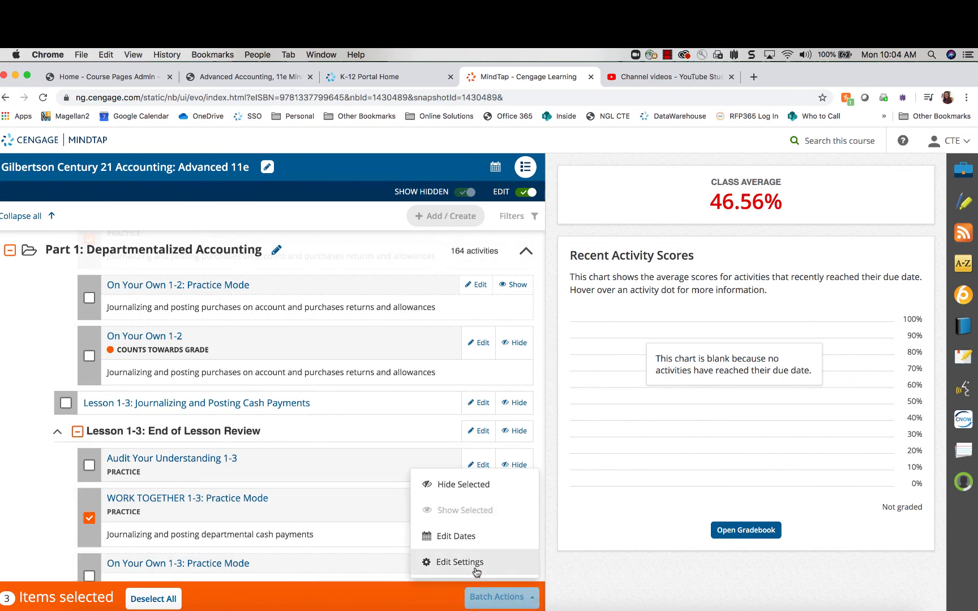
left_click(143, 596)
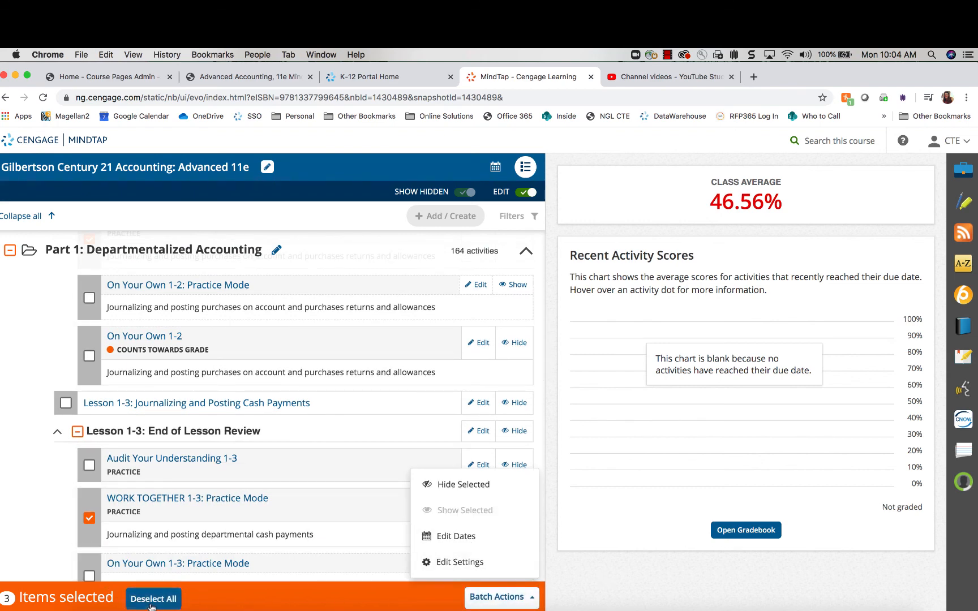
scroll(321, 482, "down", 5)
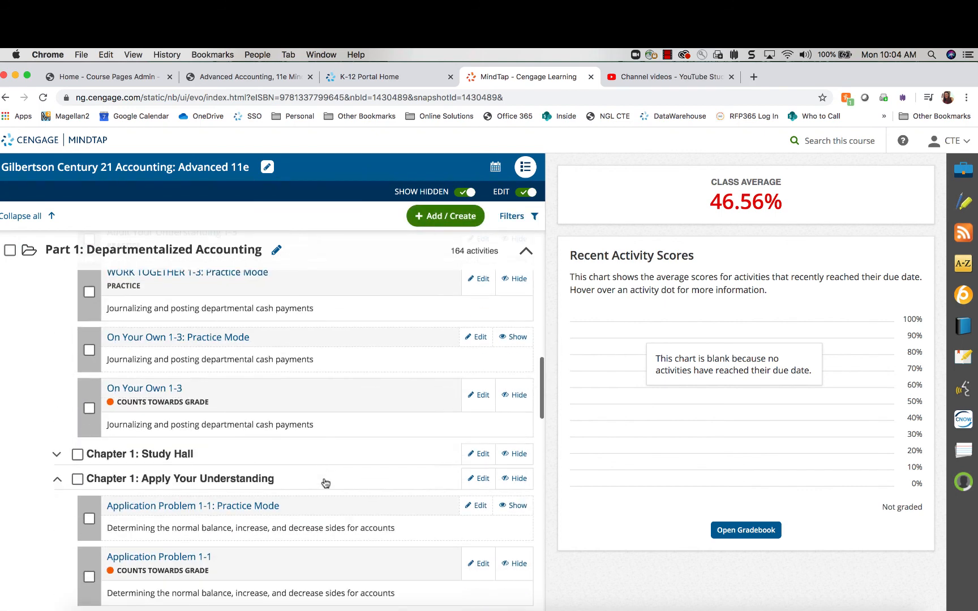
scroll(323, 480, "up", 2)
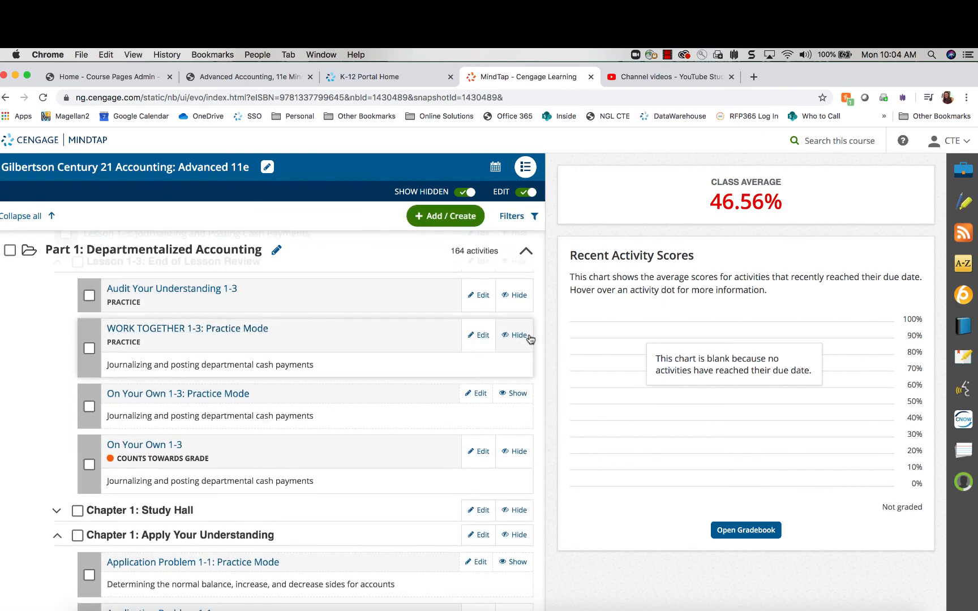
left_click(471, 336)
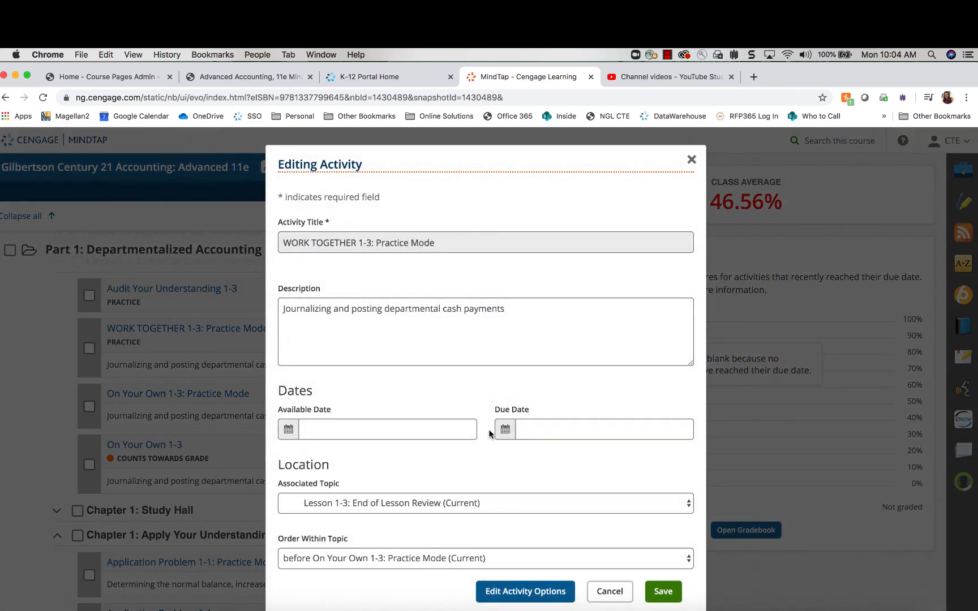
left_click(525, 592)
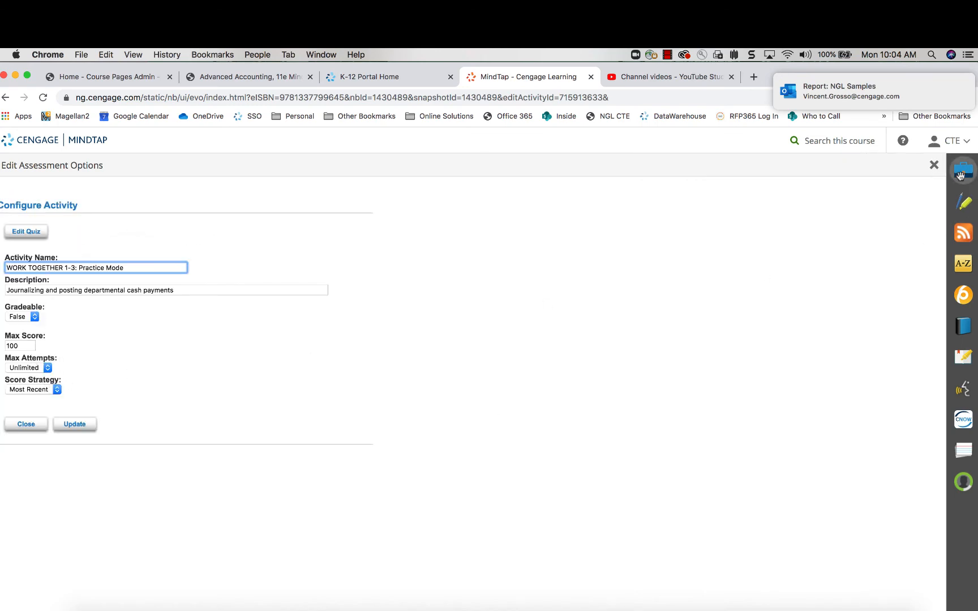
left_click(934, 166)
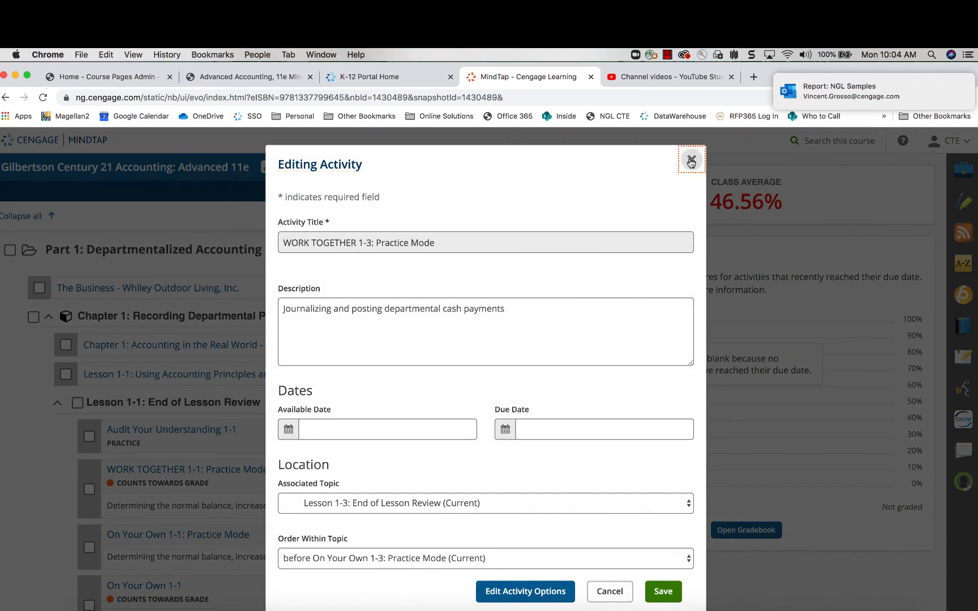
left_click(691, 159)
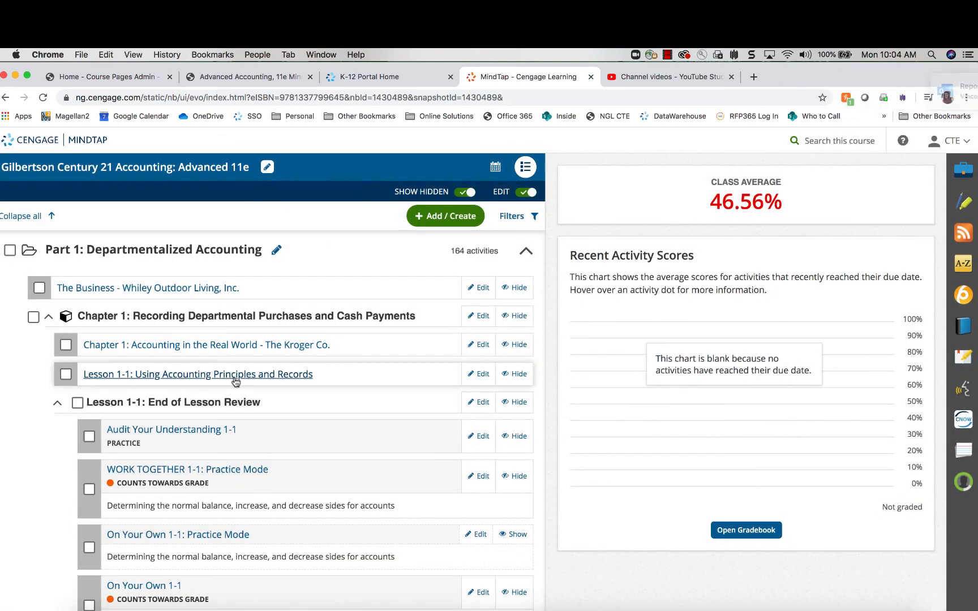
scroll(235, 379, "down", 3)
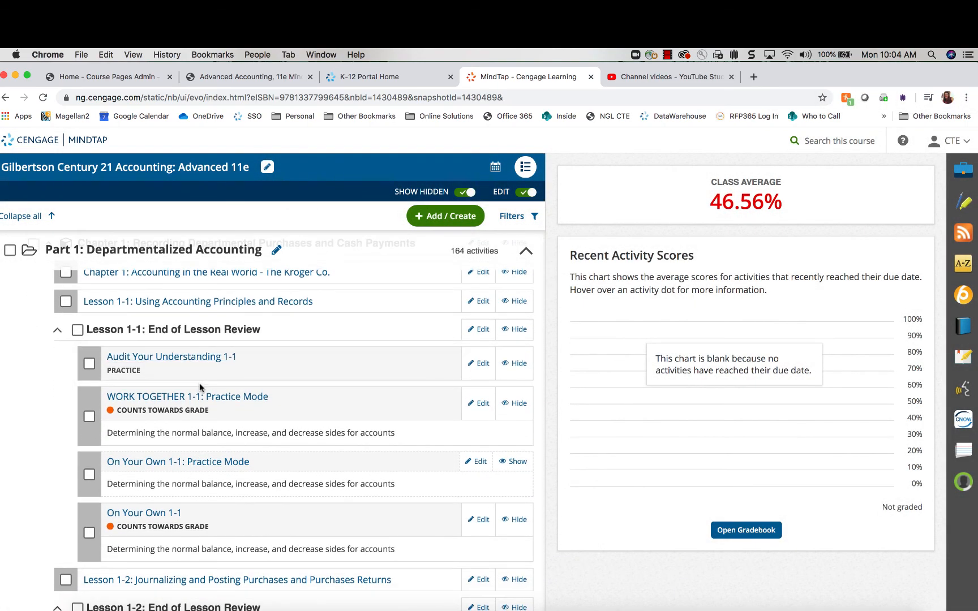
scroll(258, 391, "down", 10)
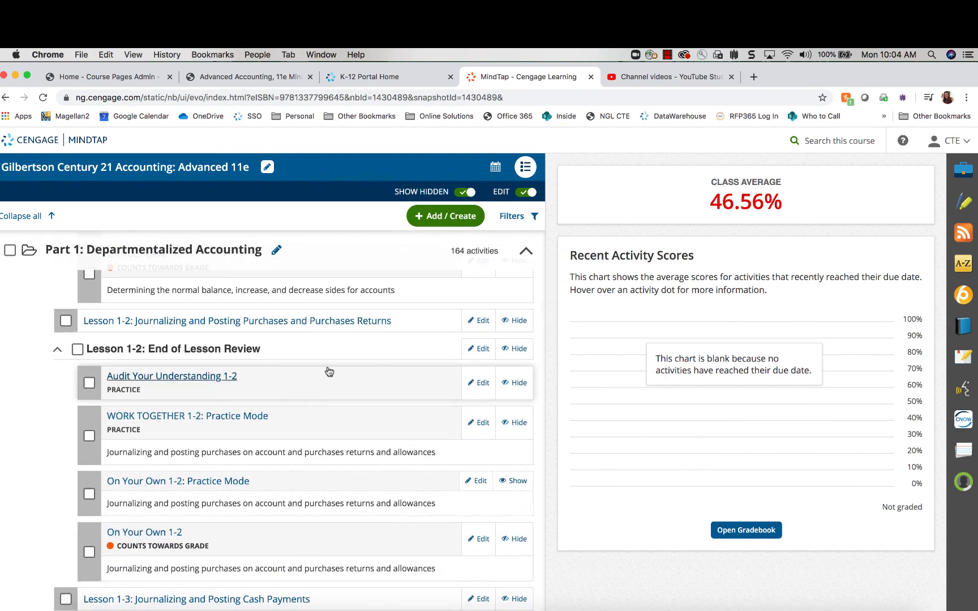
scroll(372, 377, "up", 12)
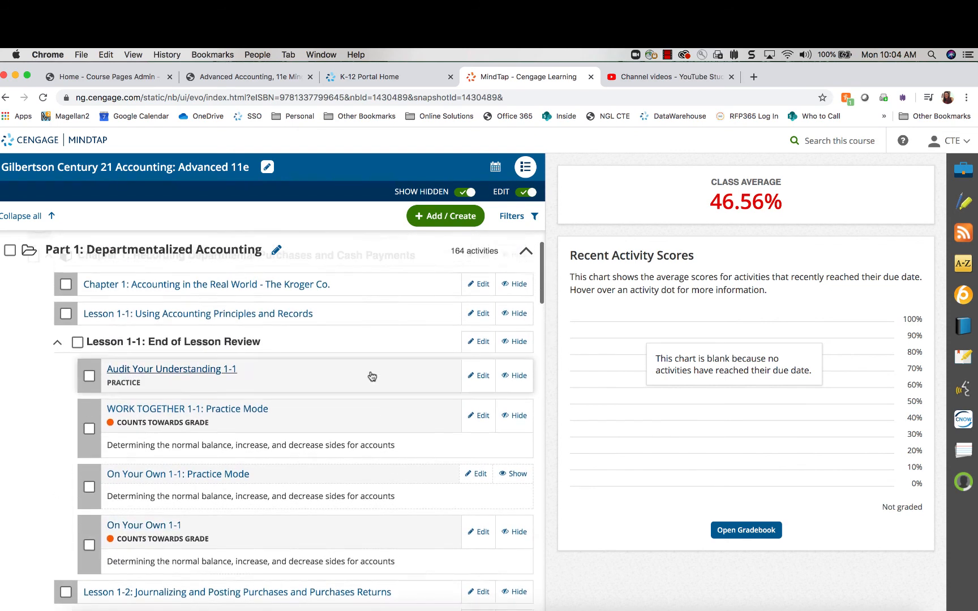